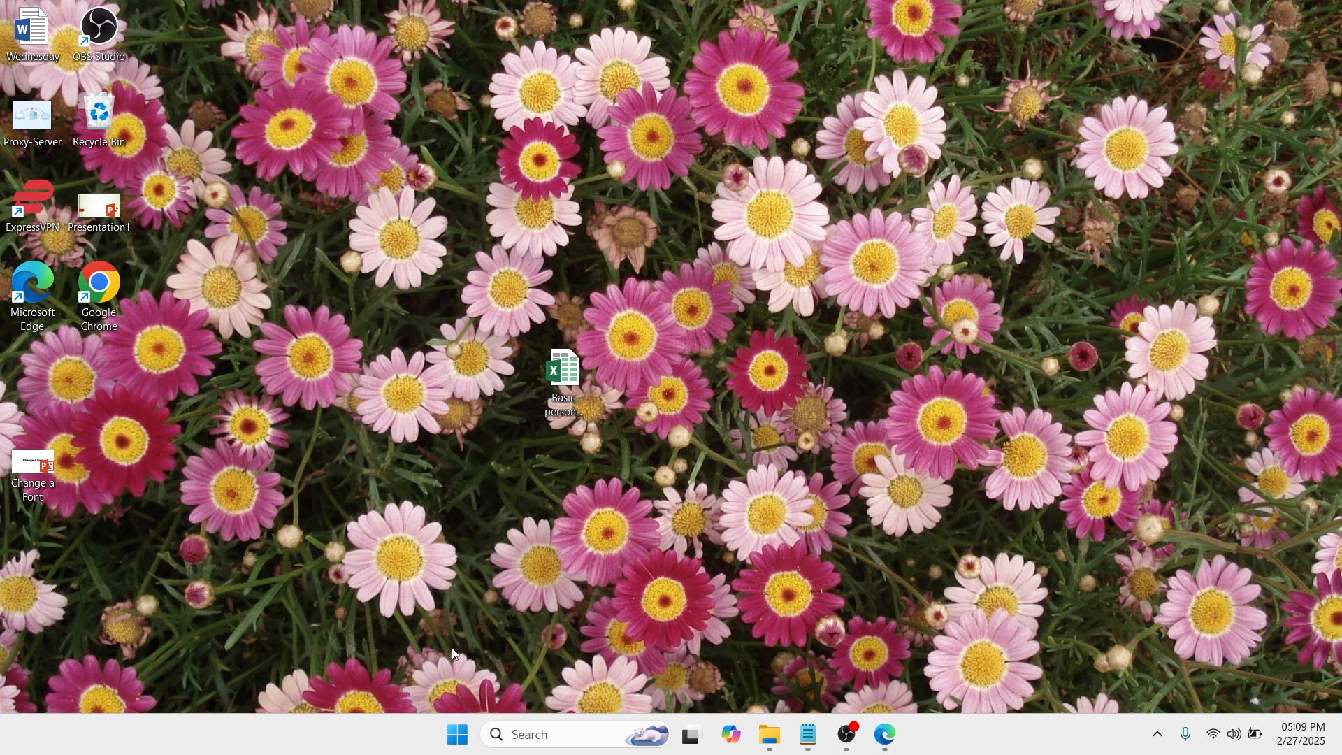
View the list of other troubleshooters in the Windows system settings and close Settings
right_click(459, 734)
left_click(443, 555)
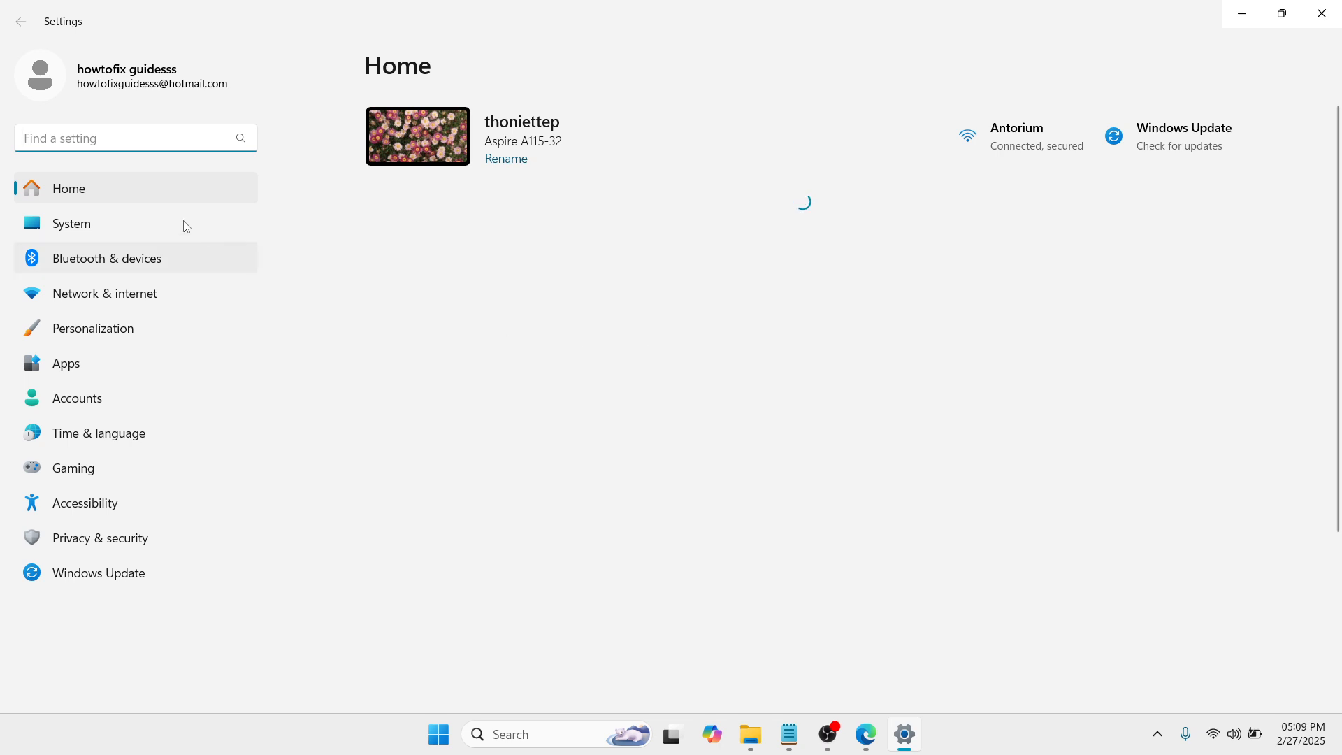
left_click(148, 228)
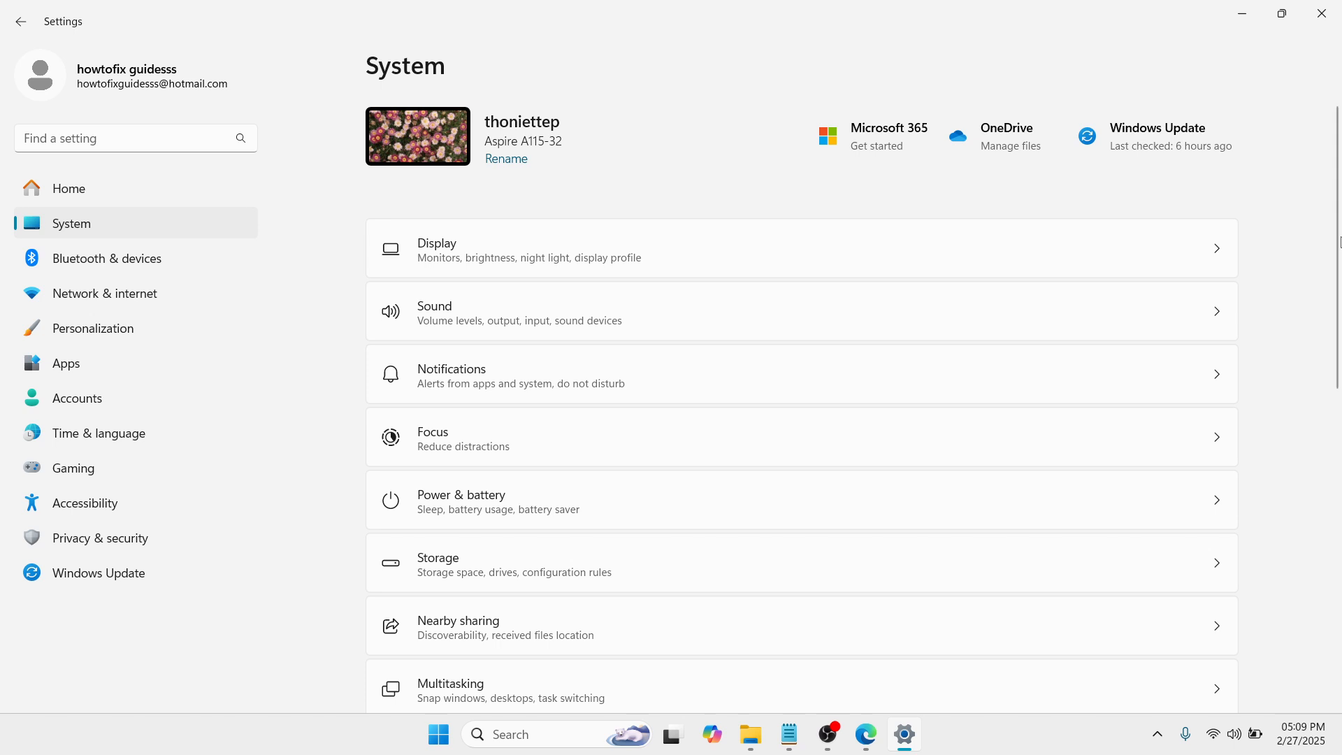
left_click_drag(1338, 242, 1338, 458)
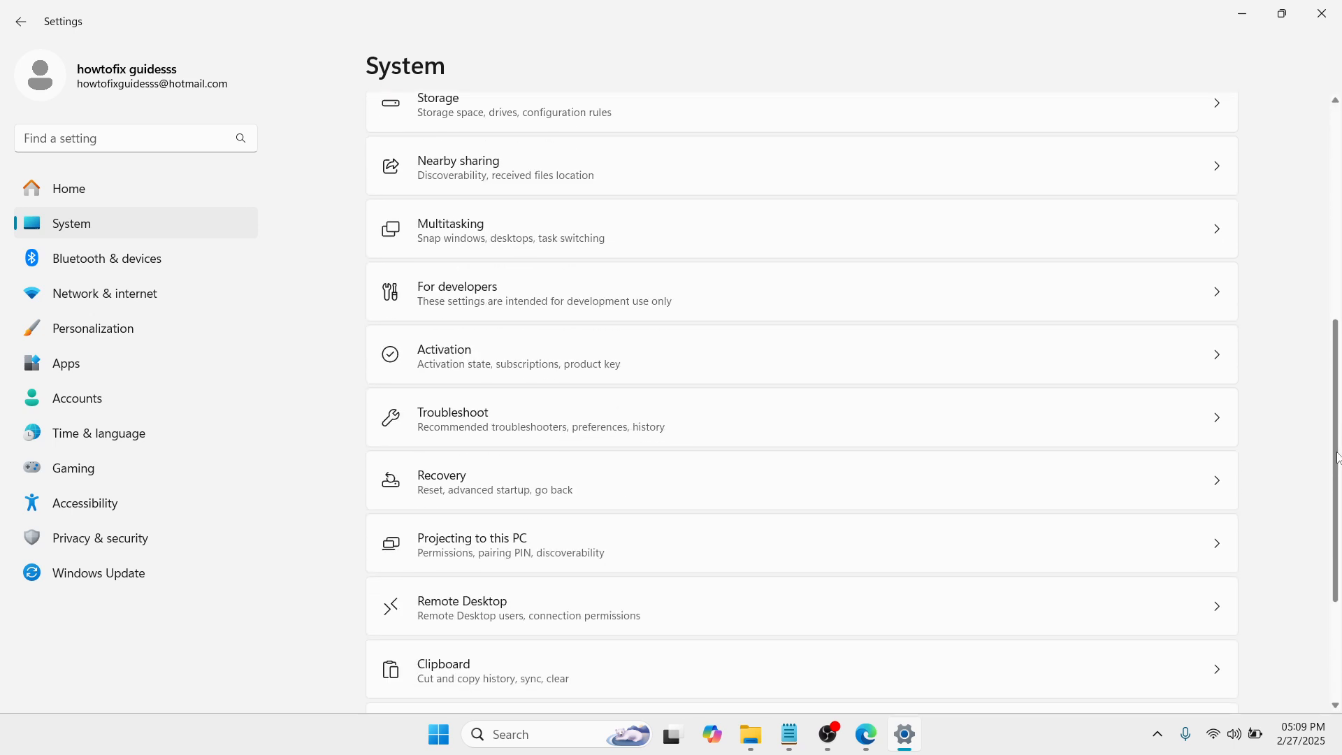
left_click(959, 409)
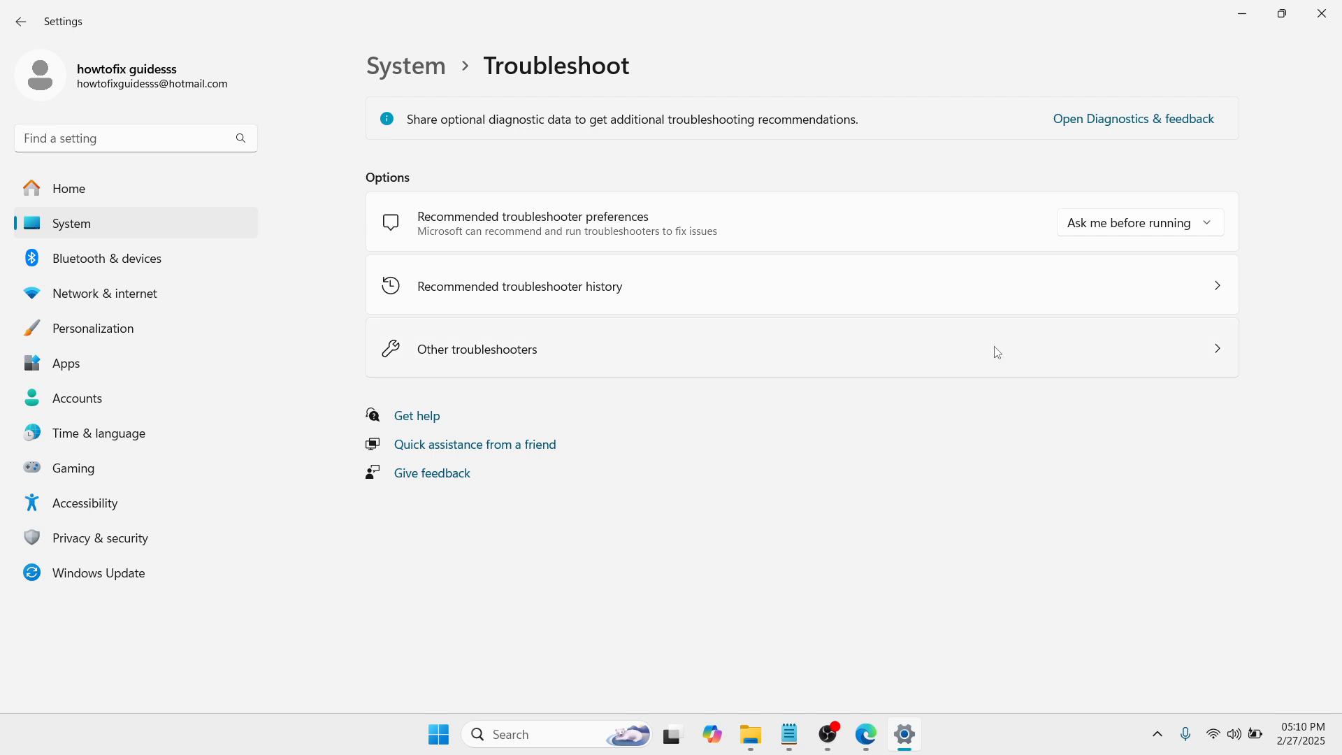
left_click(882, 351)
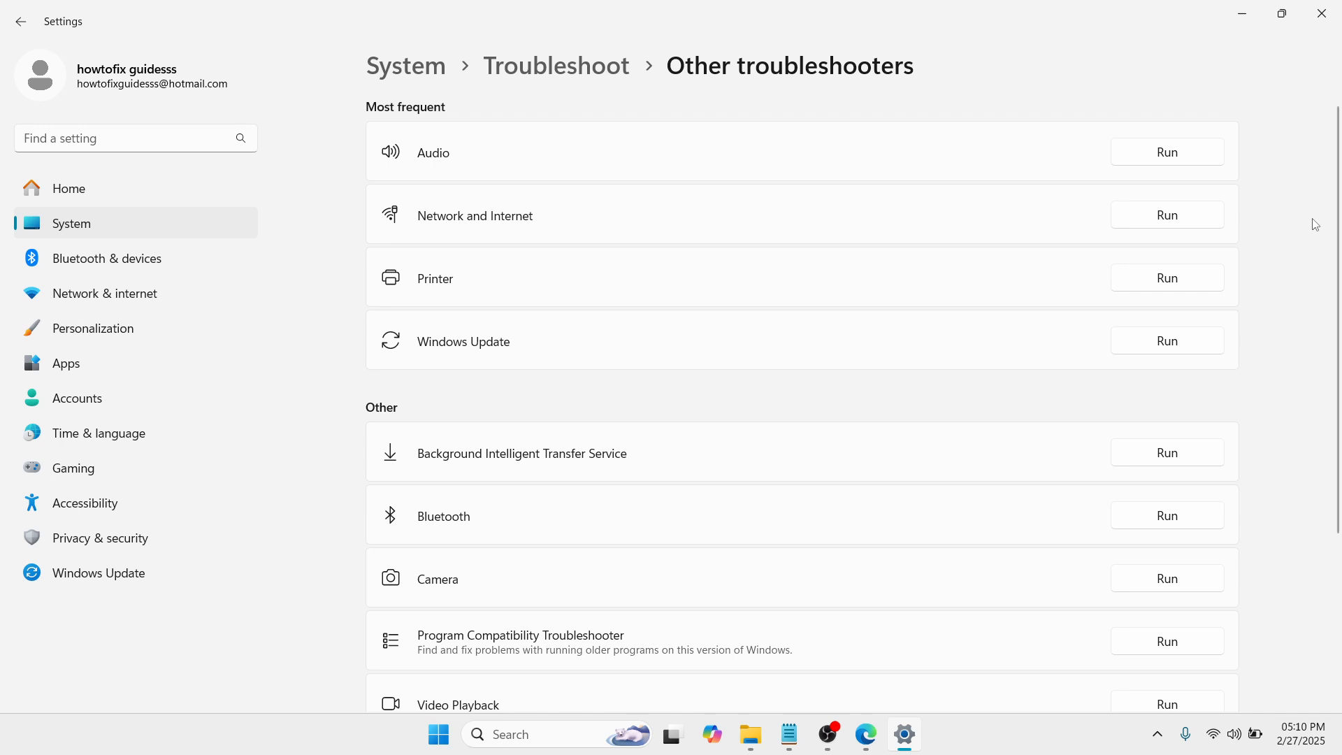
left_click(1328, 15)
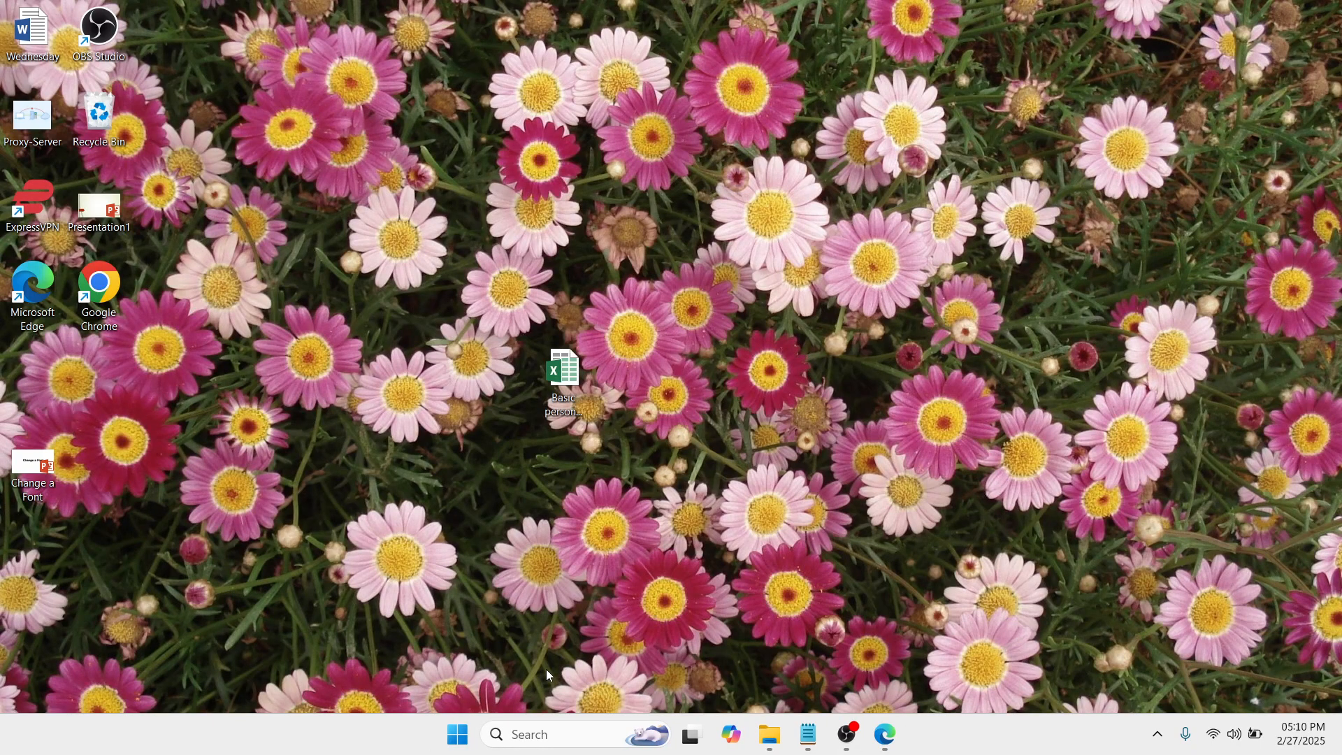
Search Windows for "services" and open the Services app
left_click(511, 731)
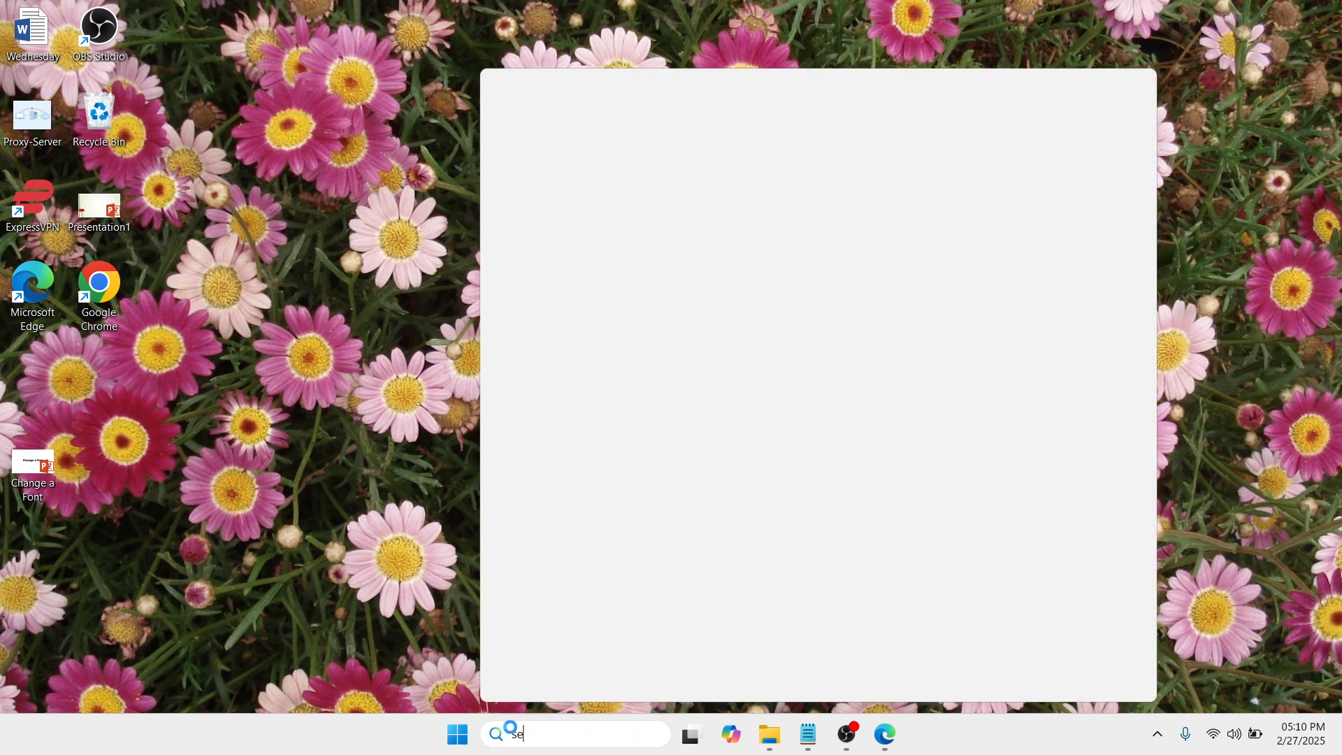
type("services")
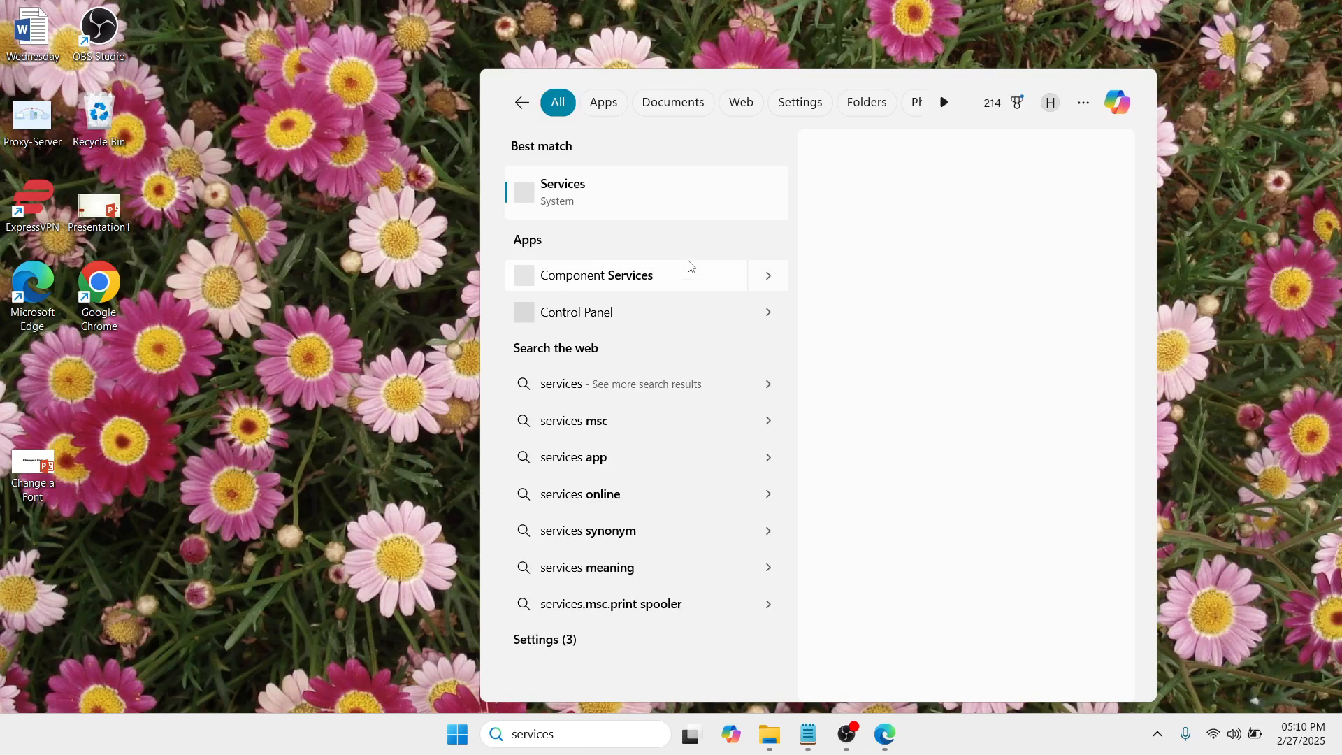
left_click(729, 208)
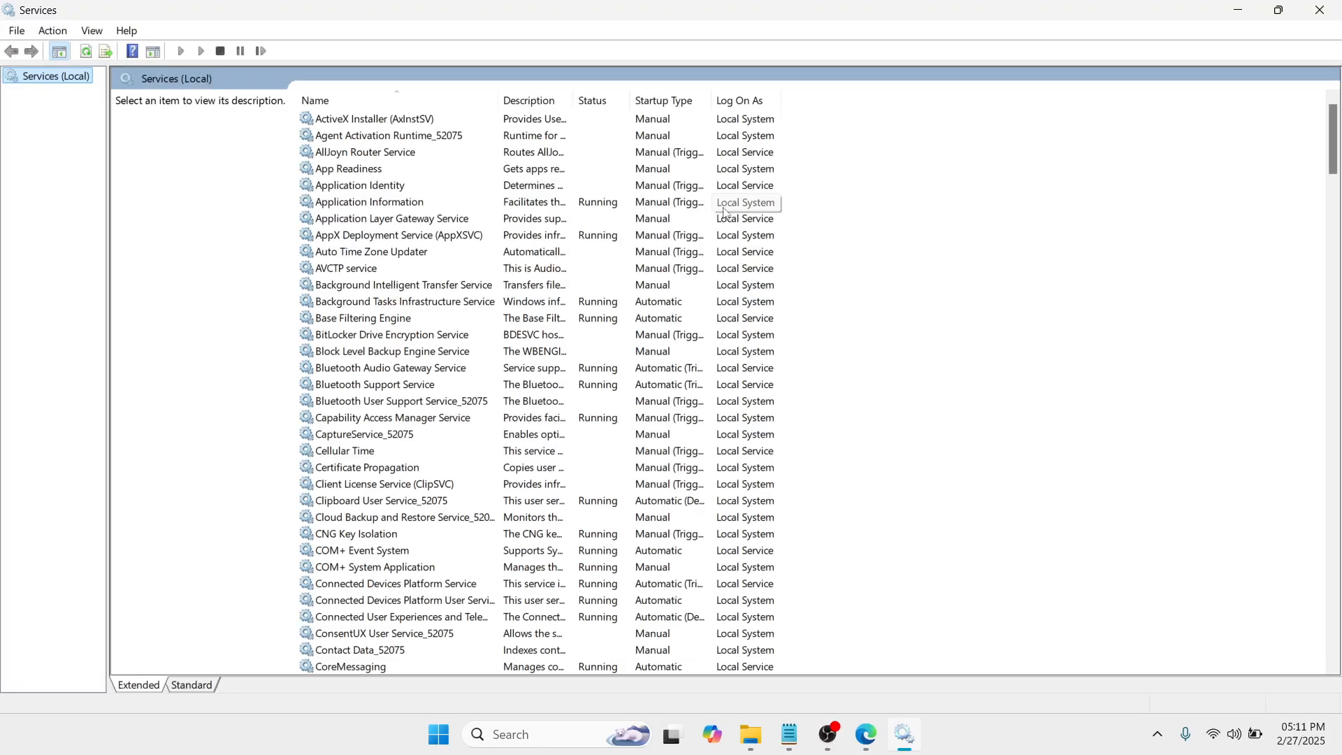
Set the Bluetooth Support Service's startup type to Automatic, apply it, and close Services
left_click(392, 388)
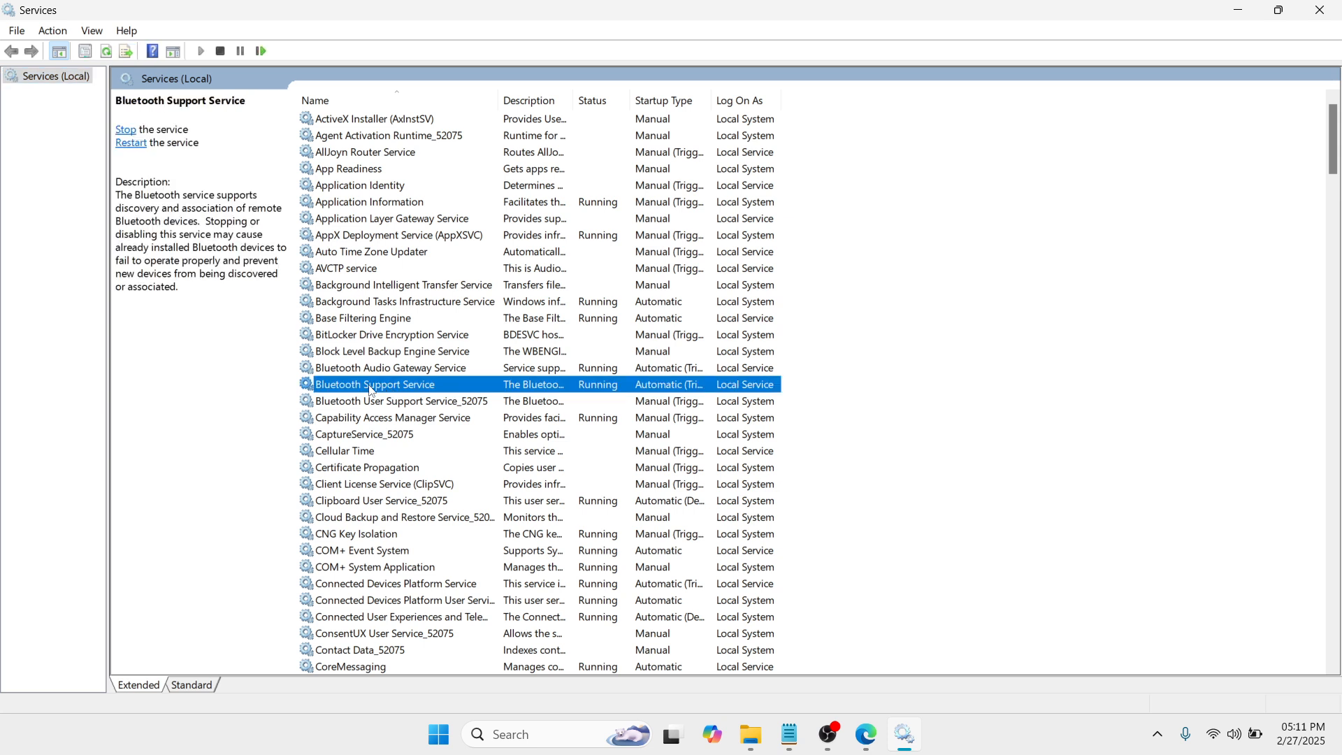
right_click(478, 392)
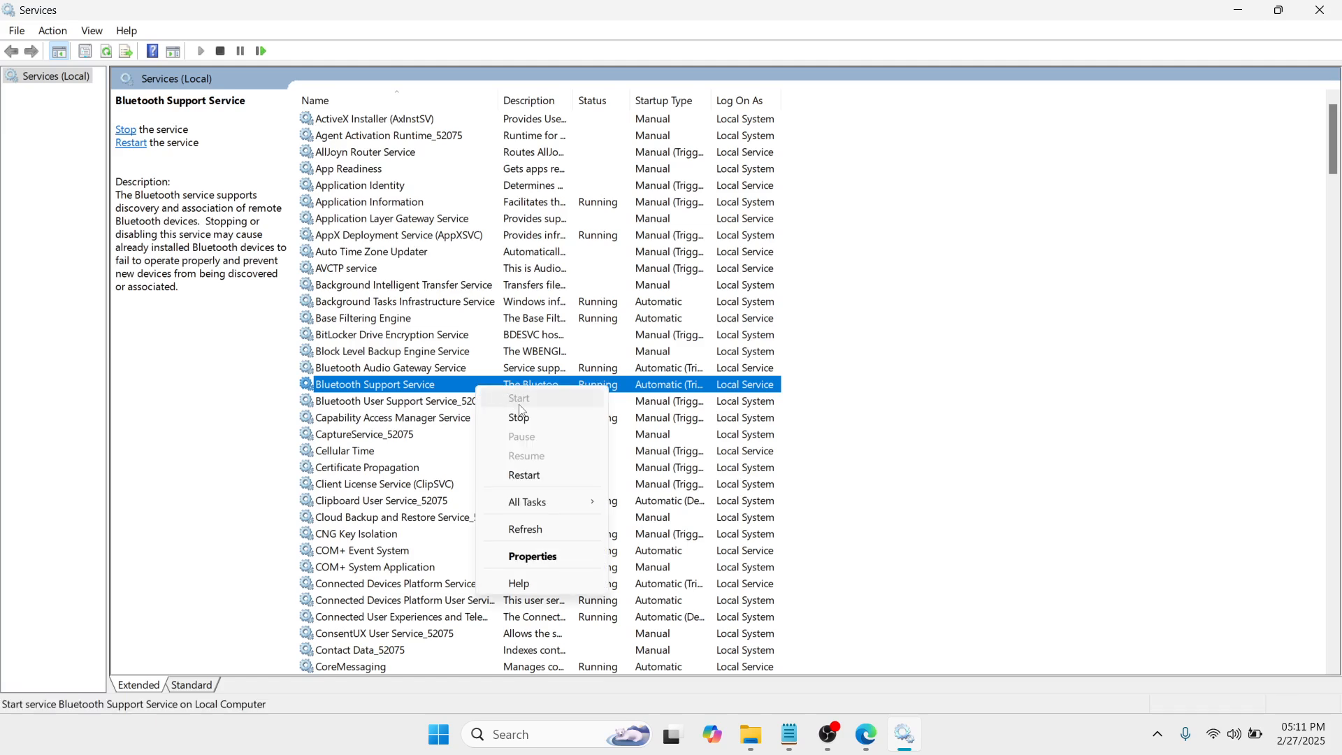
left_click(529, 555)
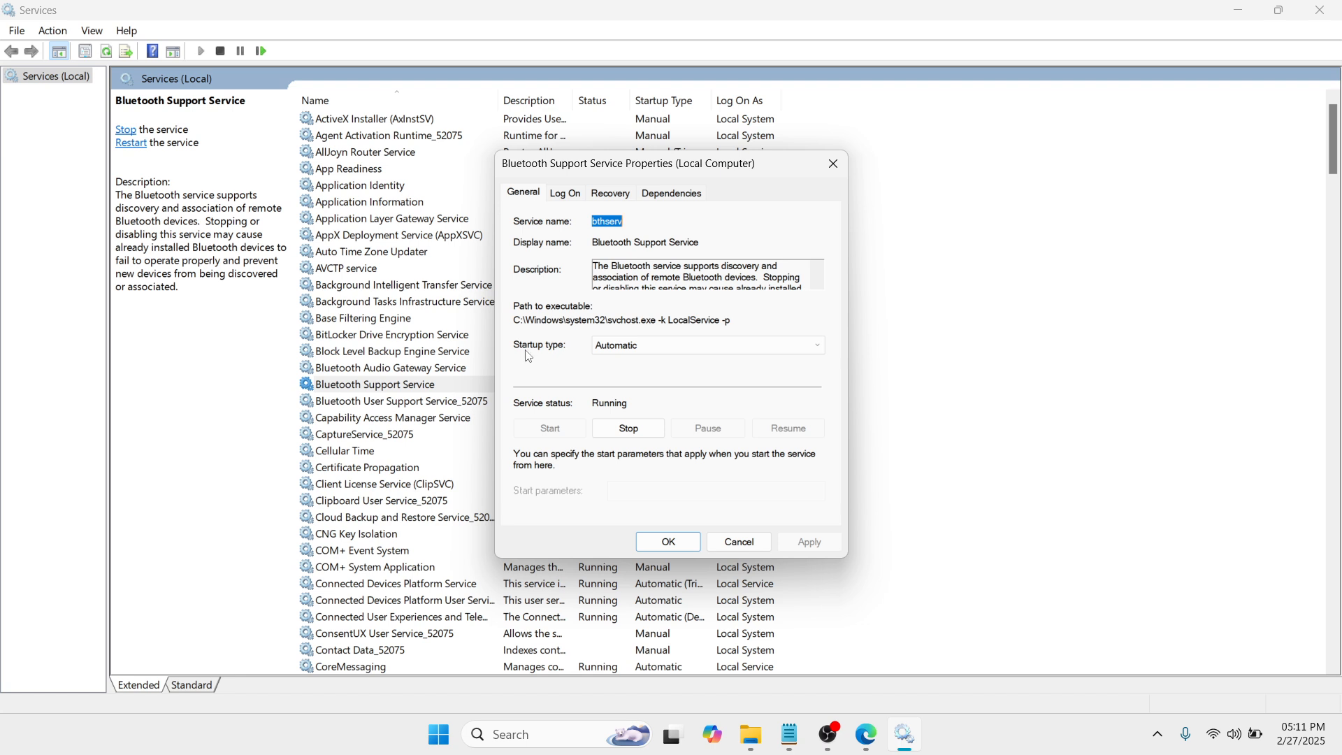
left_click(773, 346)
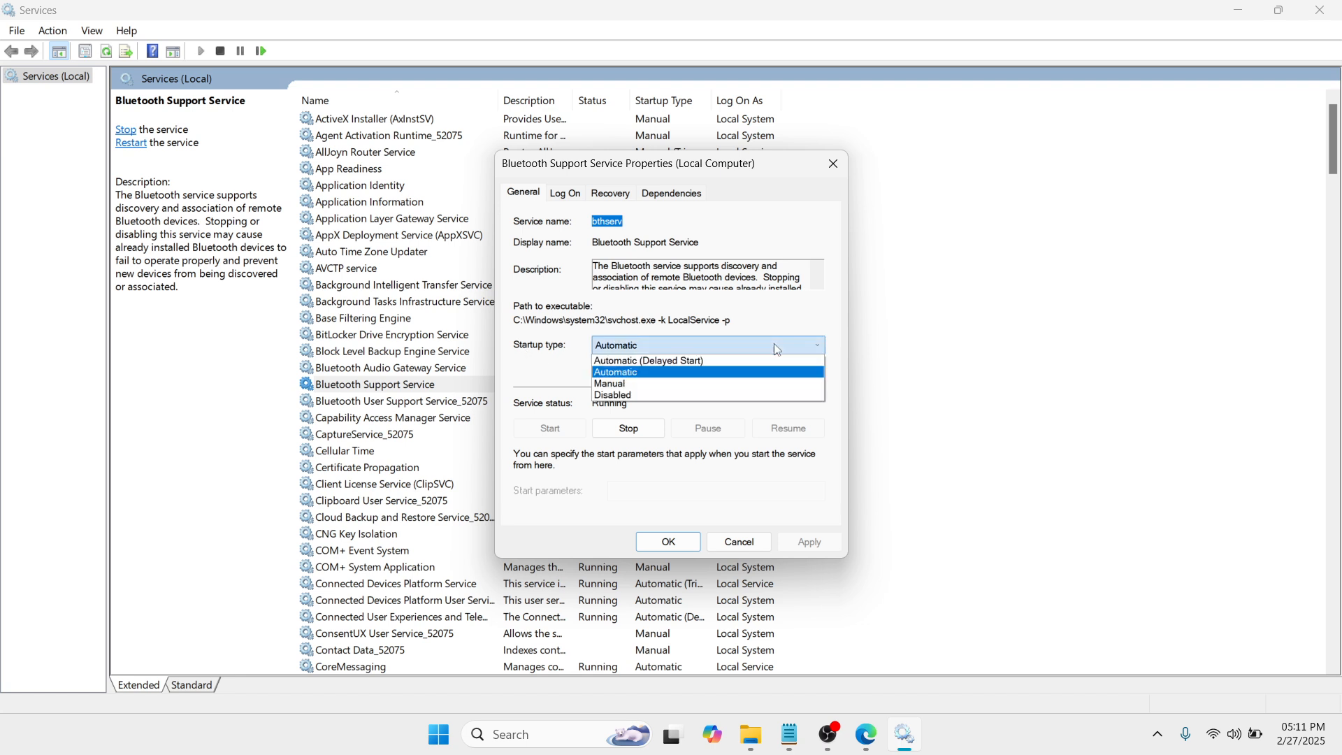
left_click(773, 377)
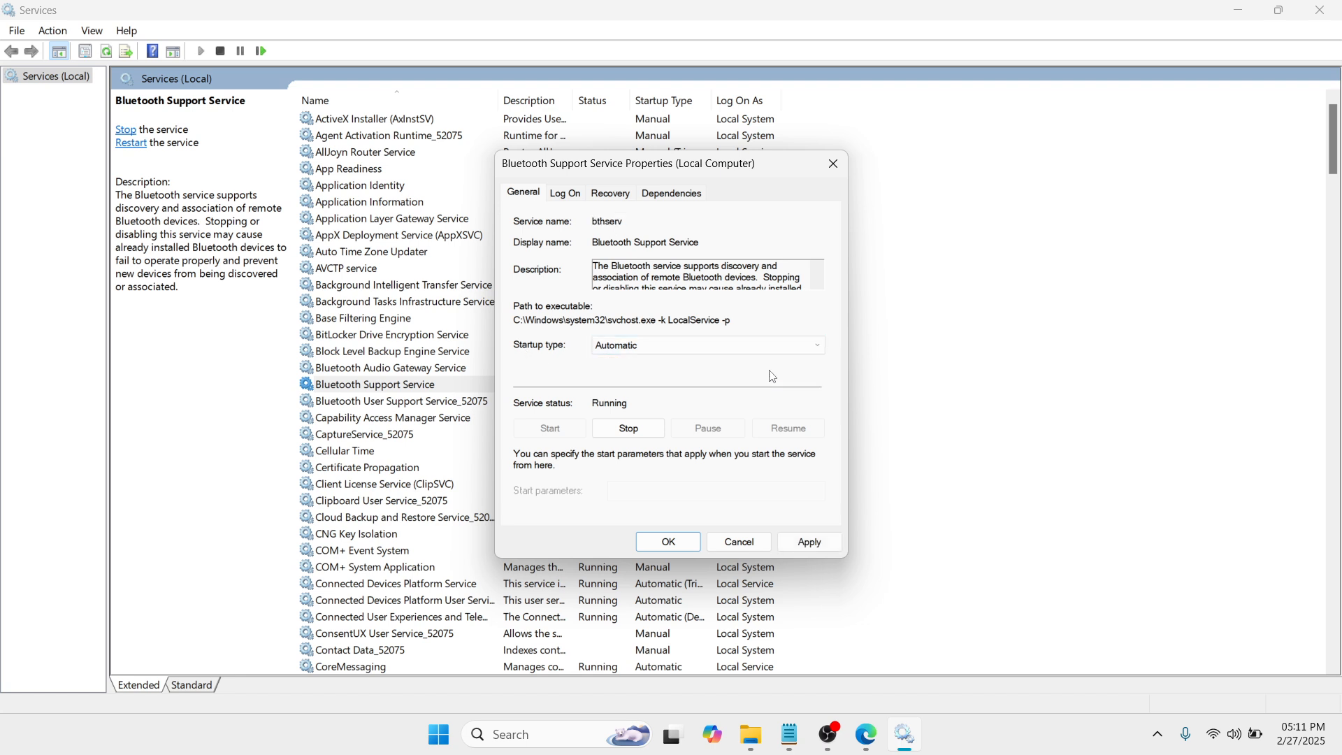
left_click(813, 541)
left_click(747, 544)
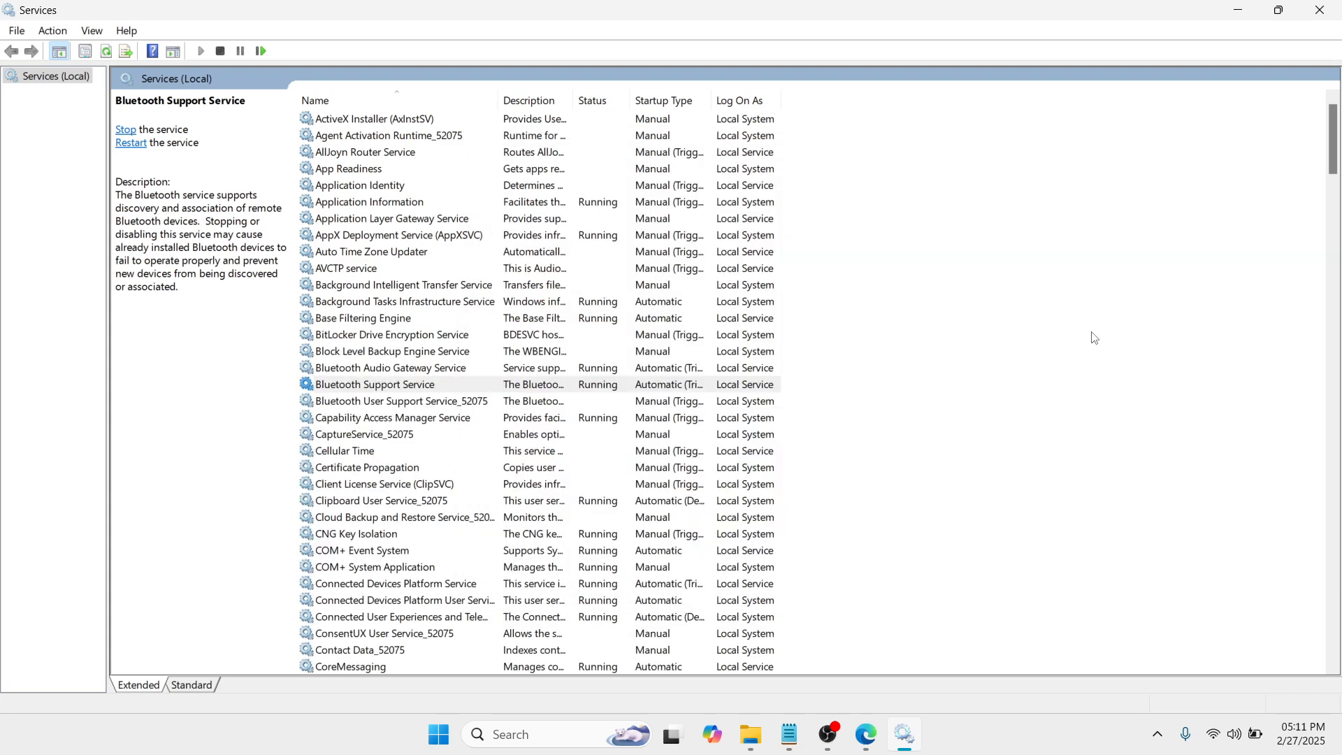
left_click(1331, 13)
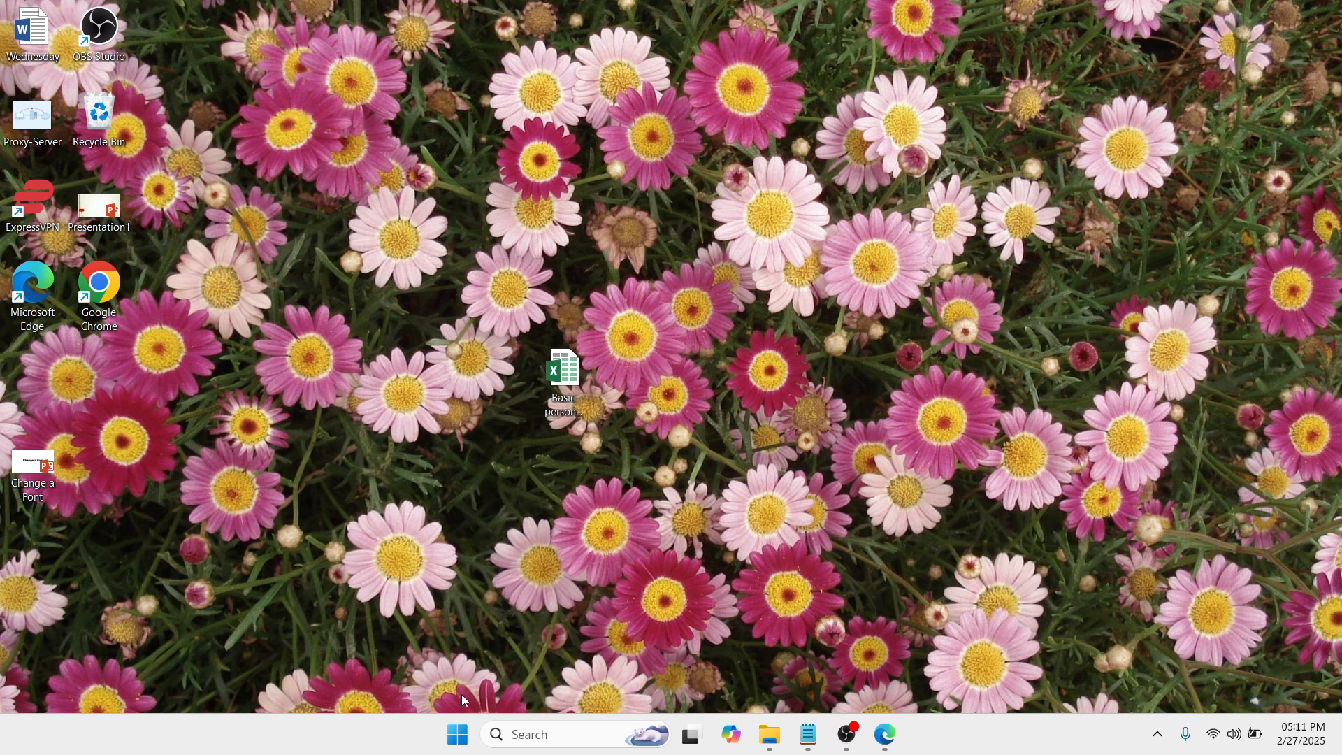
Open Device Manager maximized and expand the Mice and other pointing devices category
right_click(457, 732)
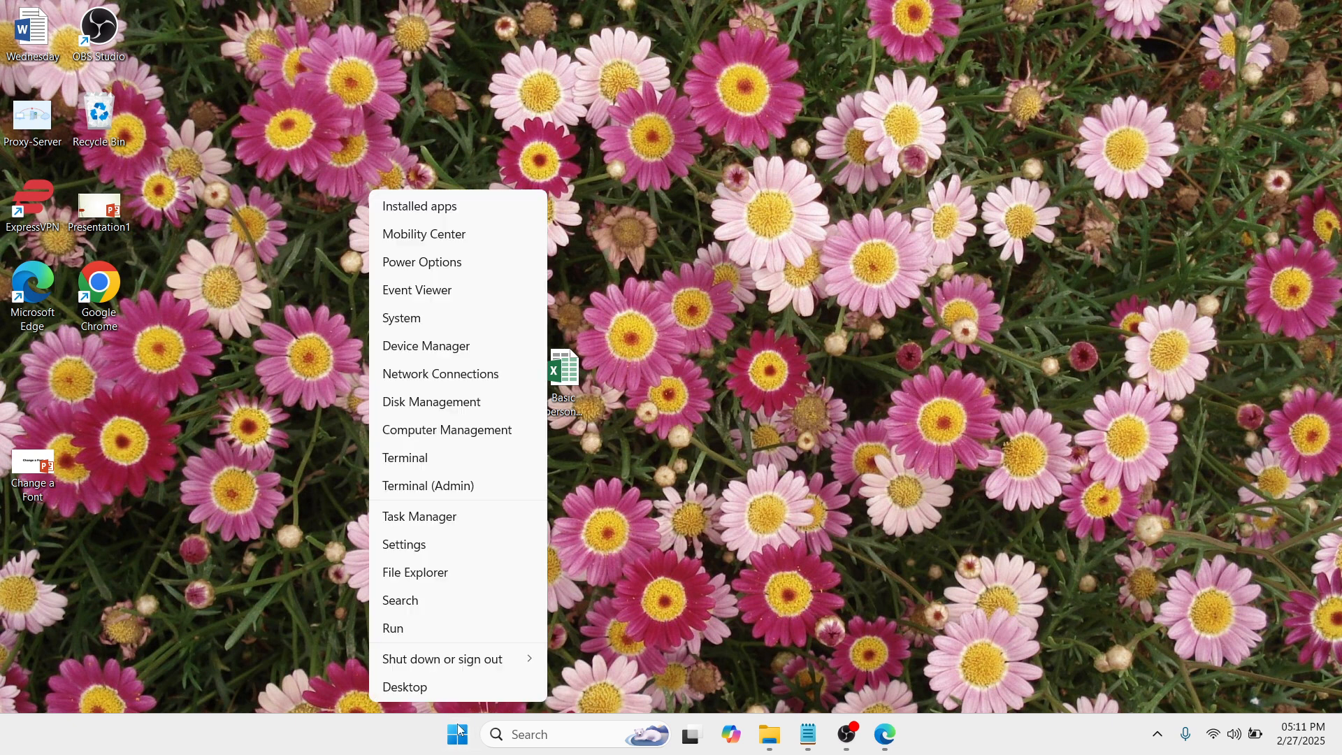
left_click(448, 347)
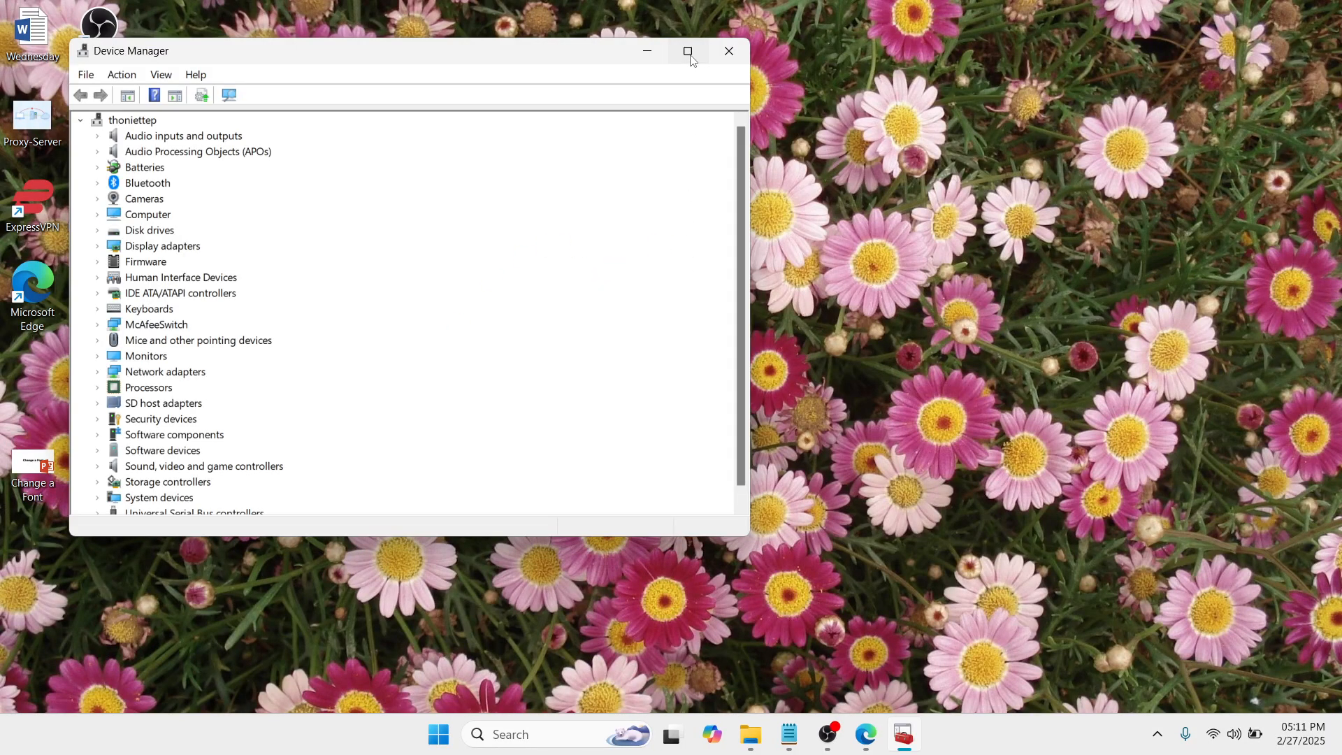
left_click(686, 51)
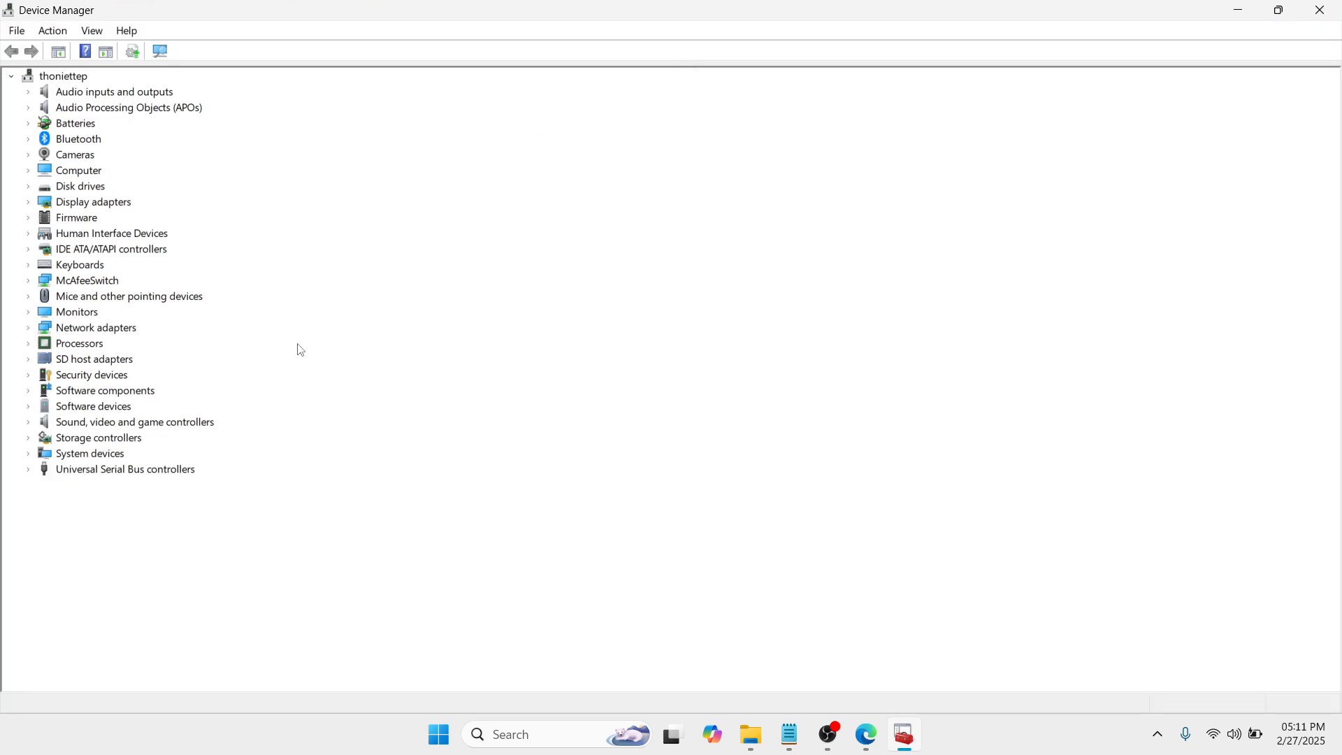
left_click(181, 302)
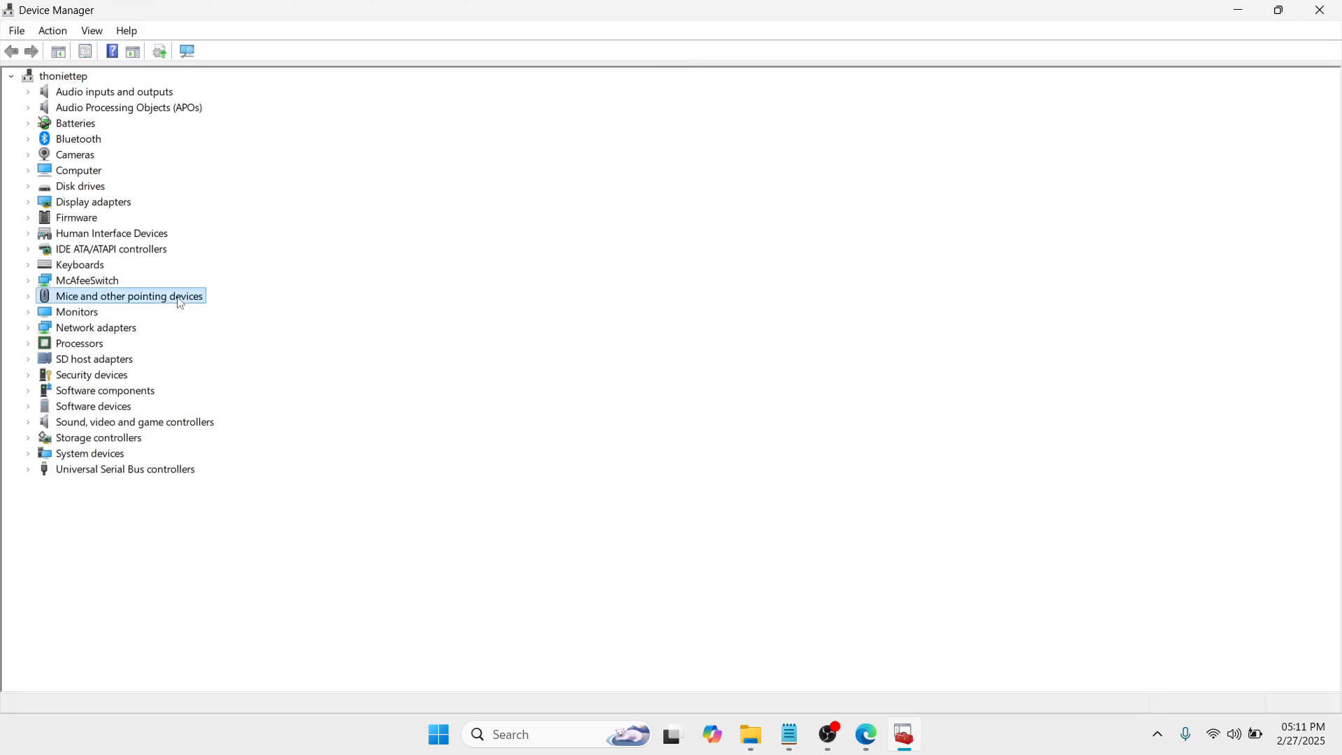
left_click(27, 297)
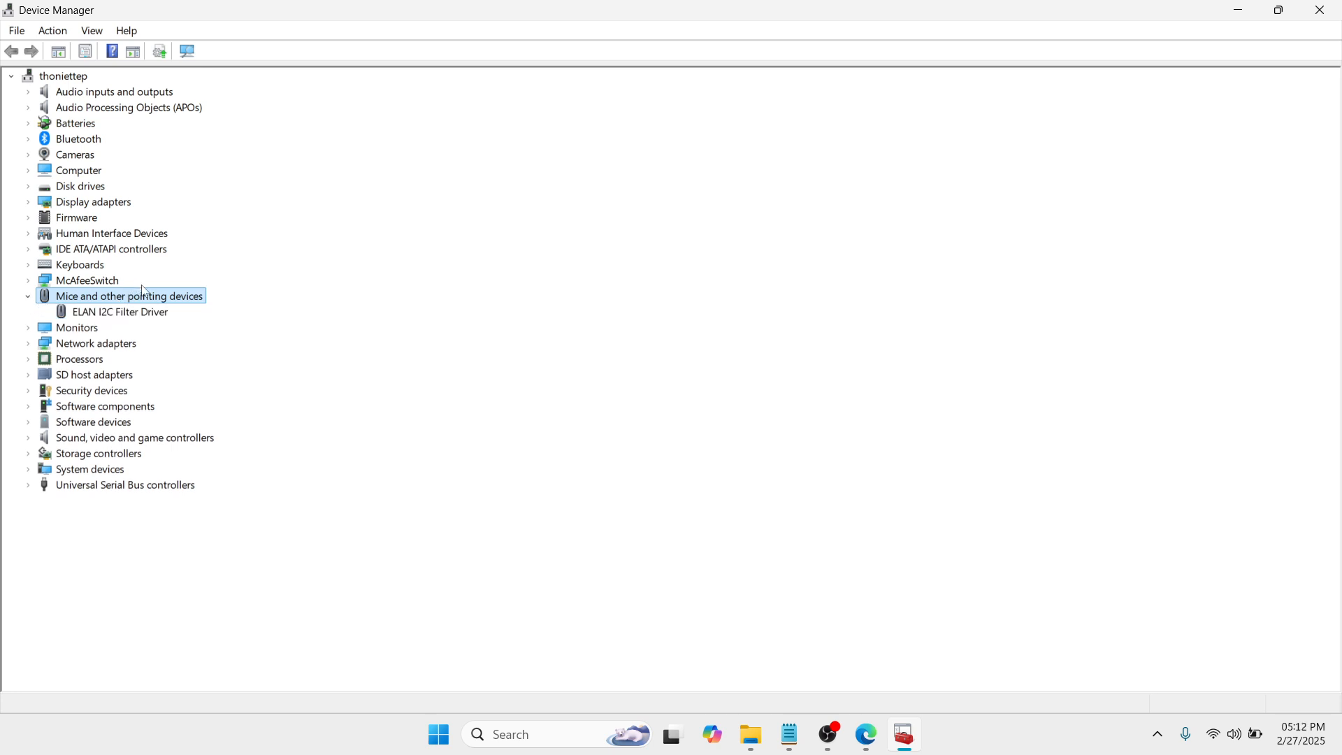
Run an automatic driver update search for the ELAN I2C Filter Driver and close Device Manager
left_click(136, 317)
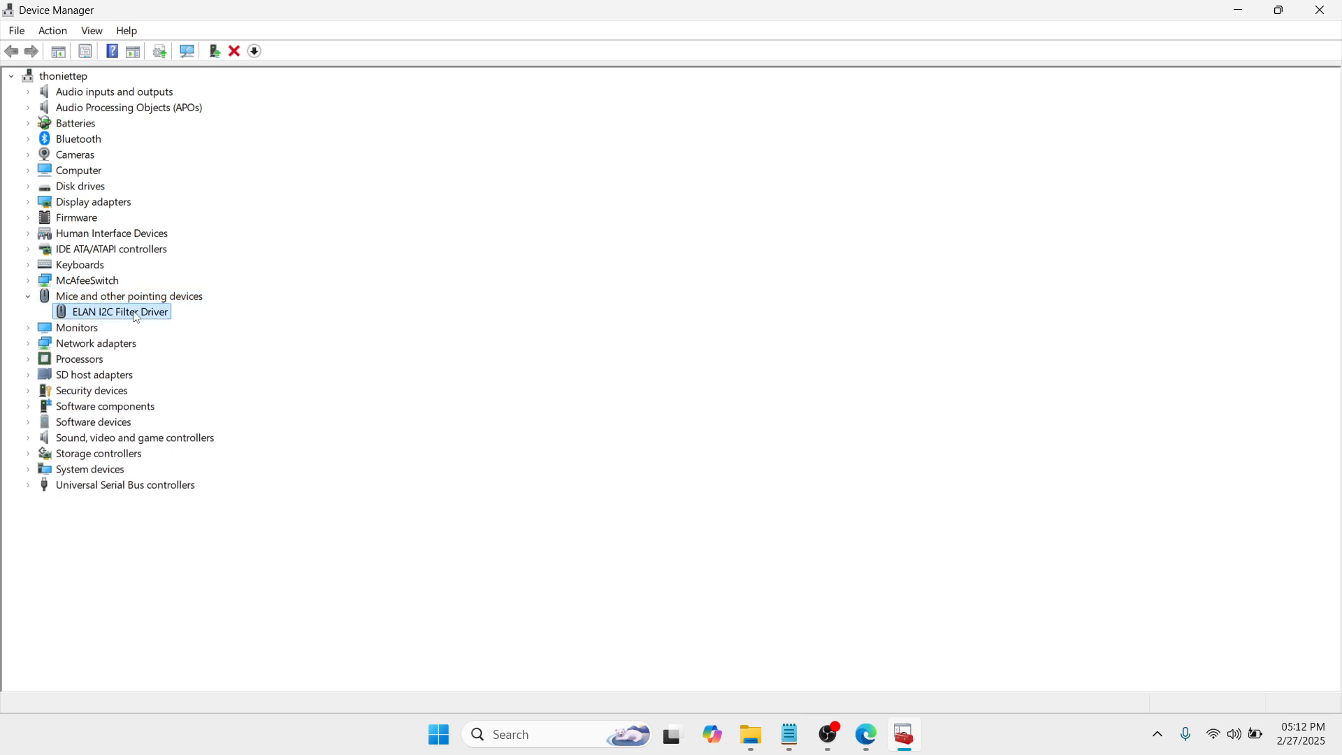
right_click(129, 319)
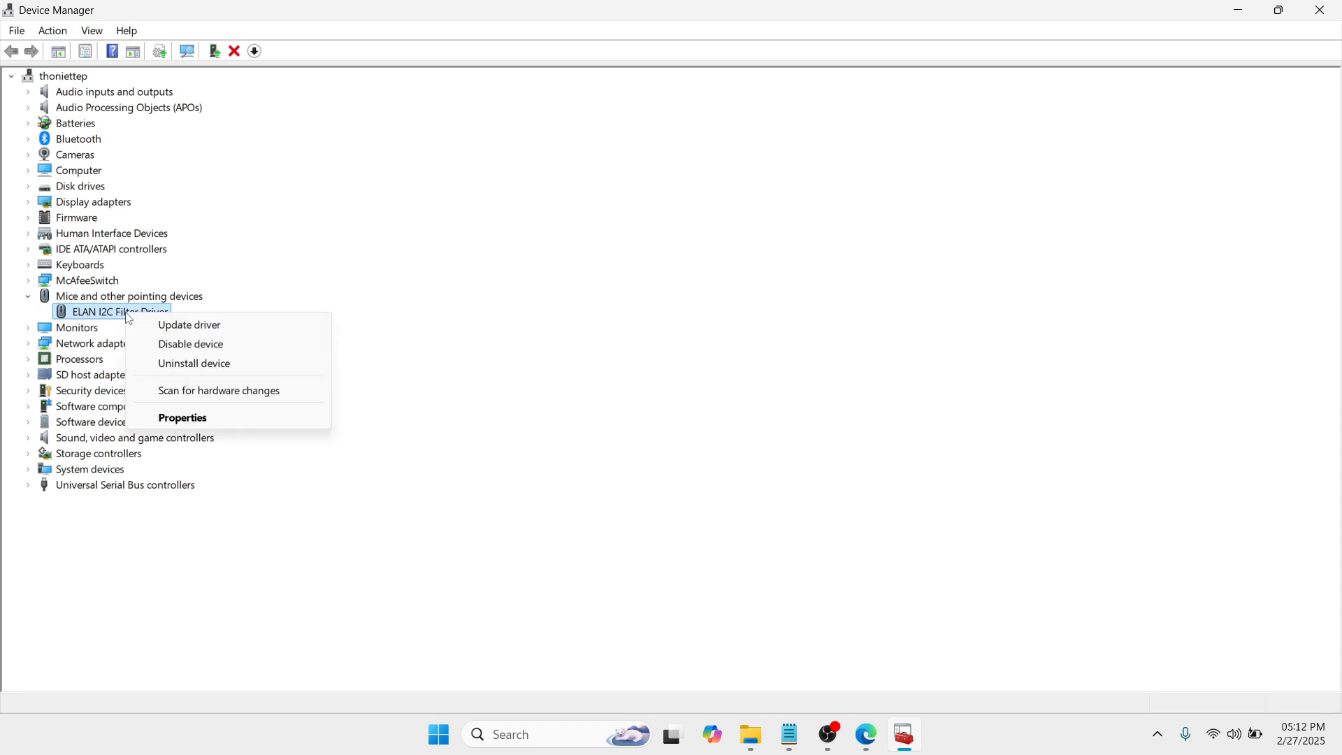
left_click(177, 325)
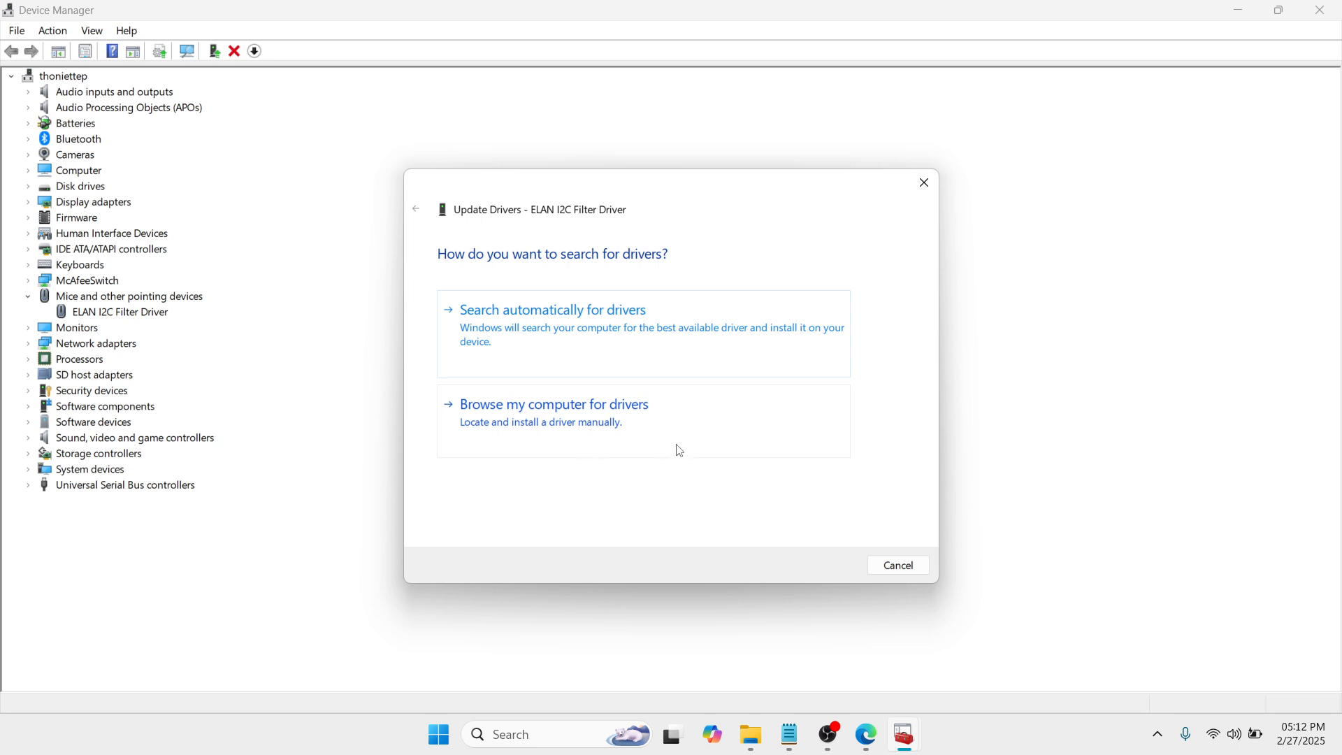
left_click(634, 348)
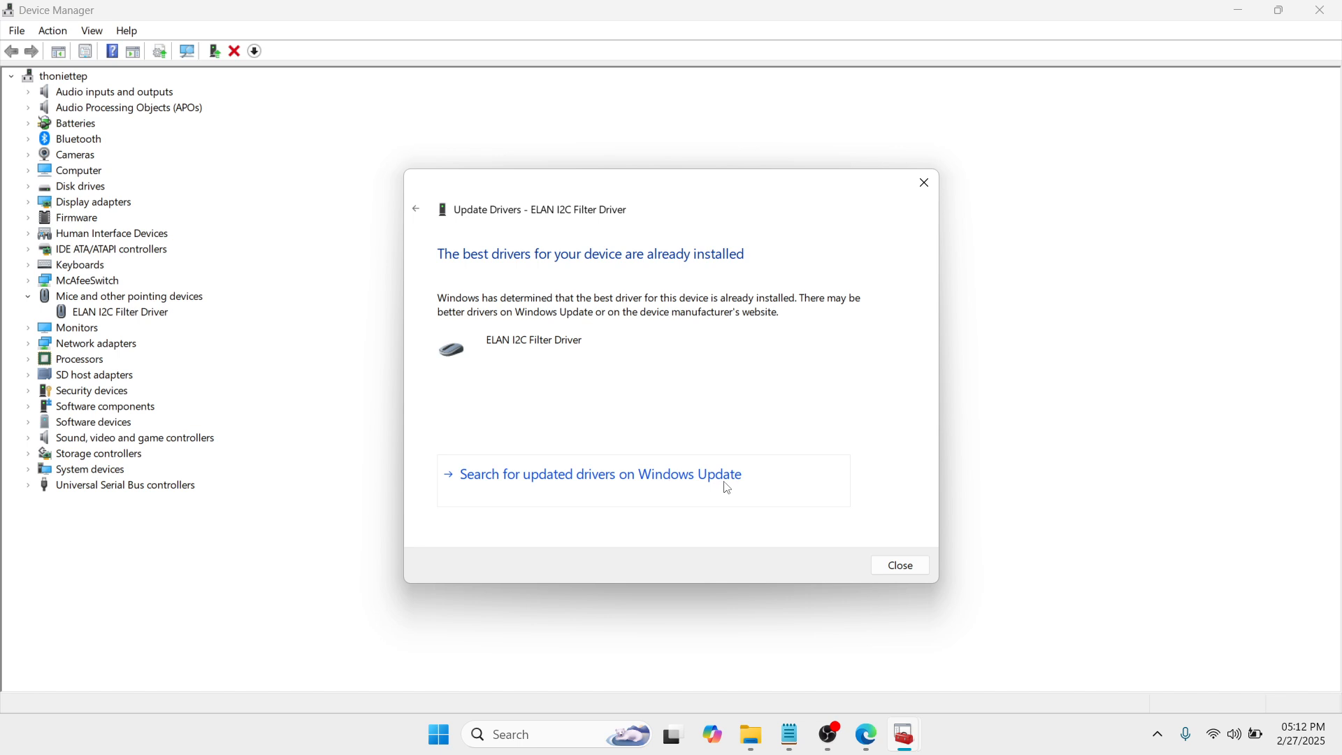
left_click(898, 564)
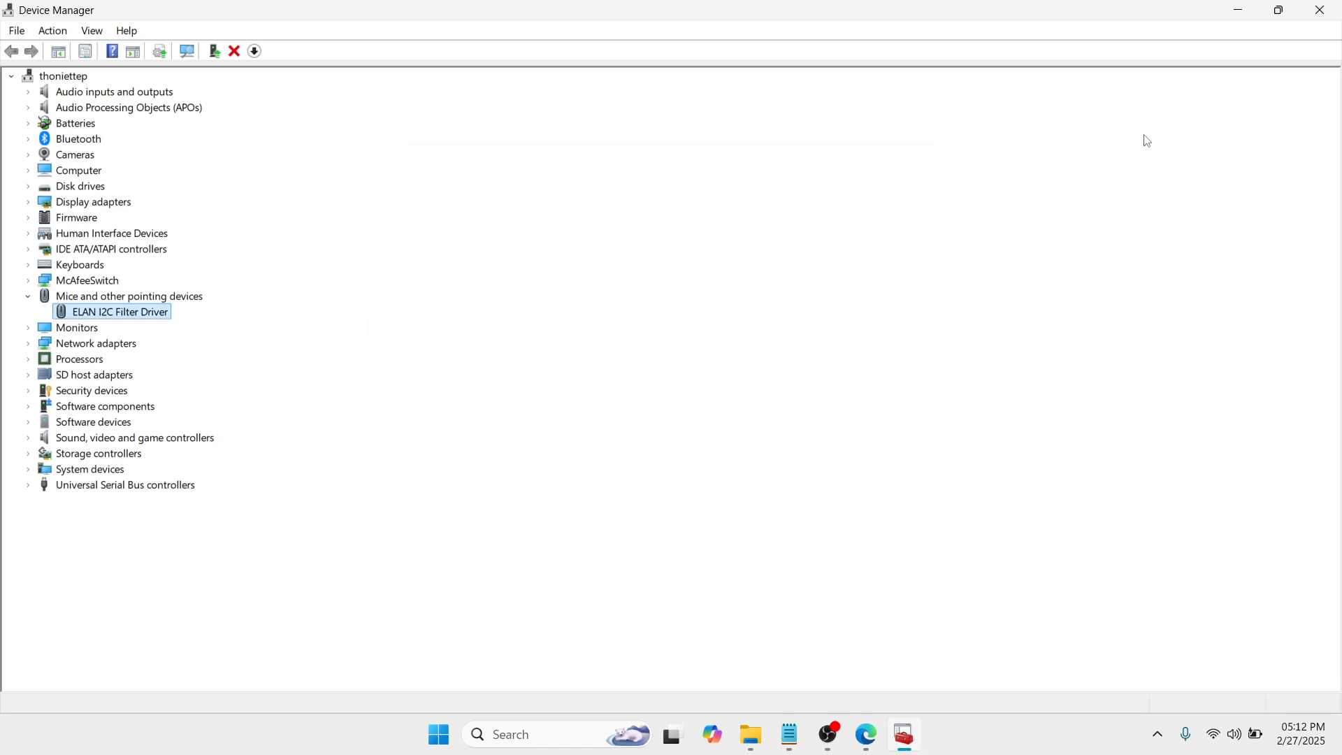
left_click(1323, 10)
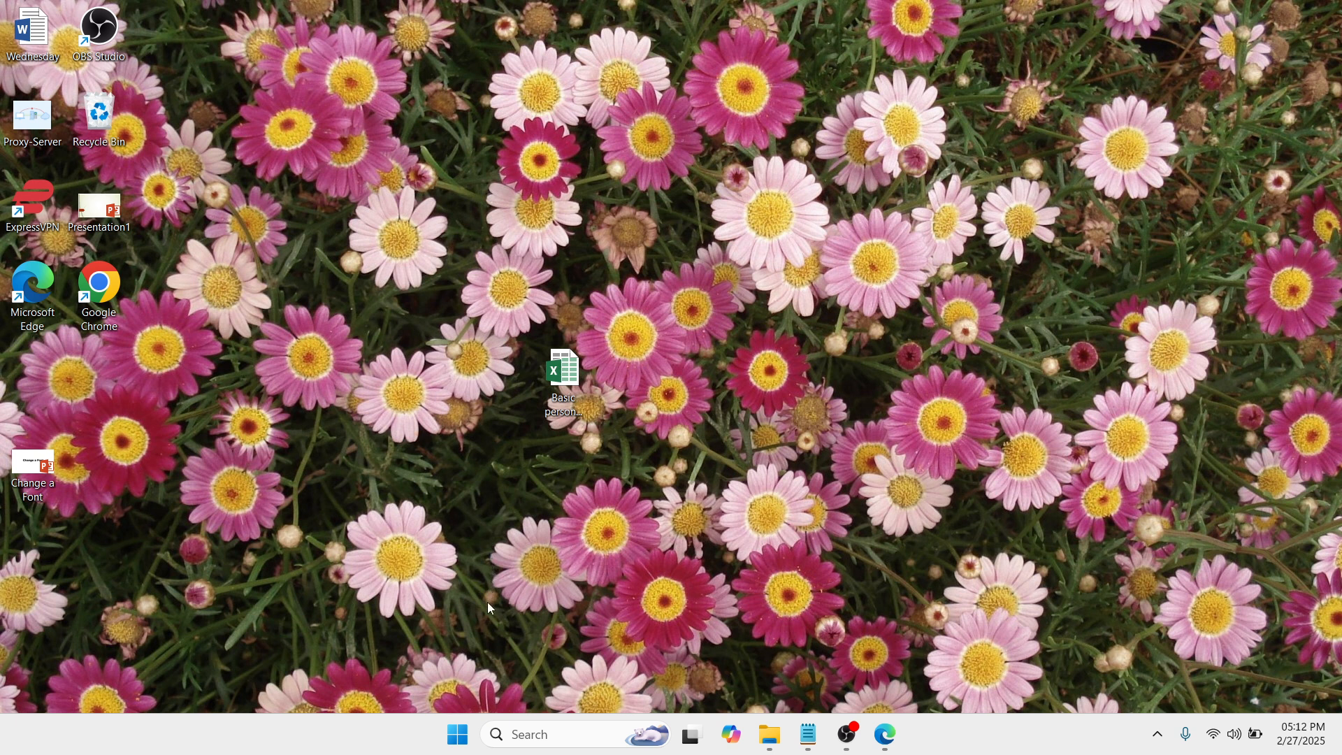
Reopen Device Manager in a maximized window and list the devices under Mice and other pointing devices
right_click(460, 745)
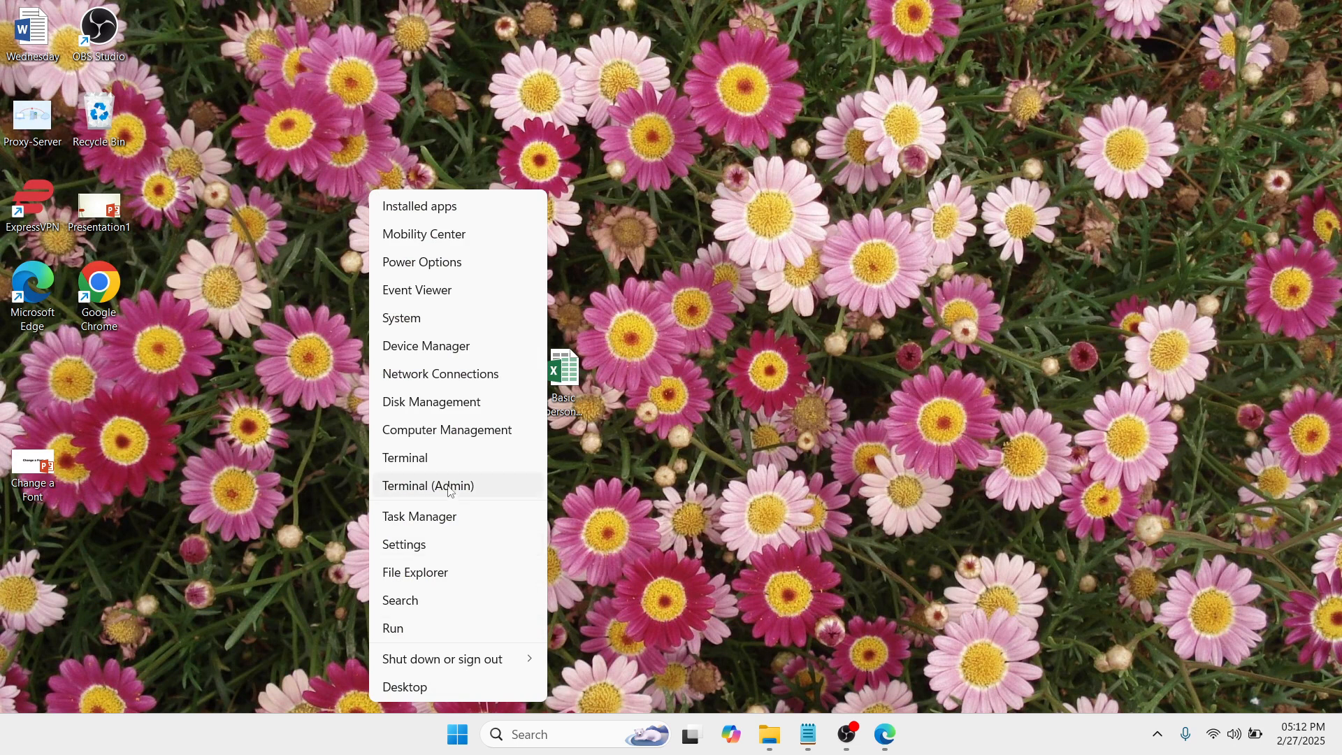
left_click(436, 347)
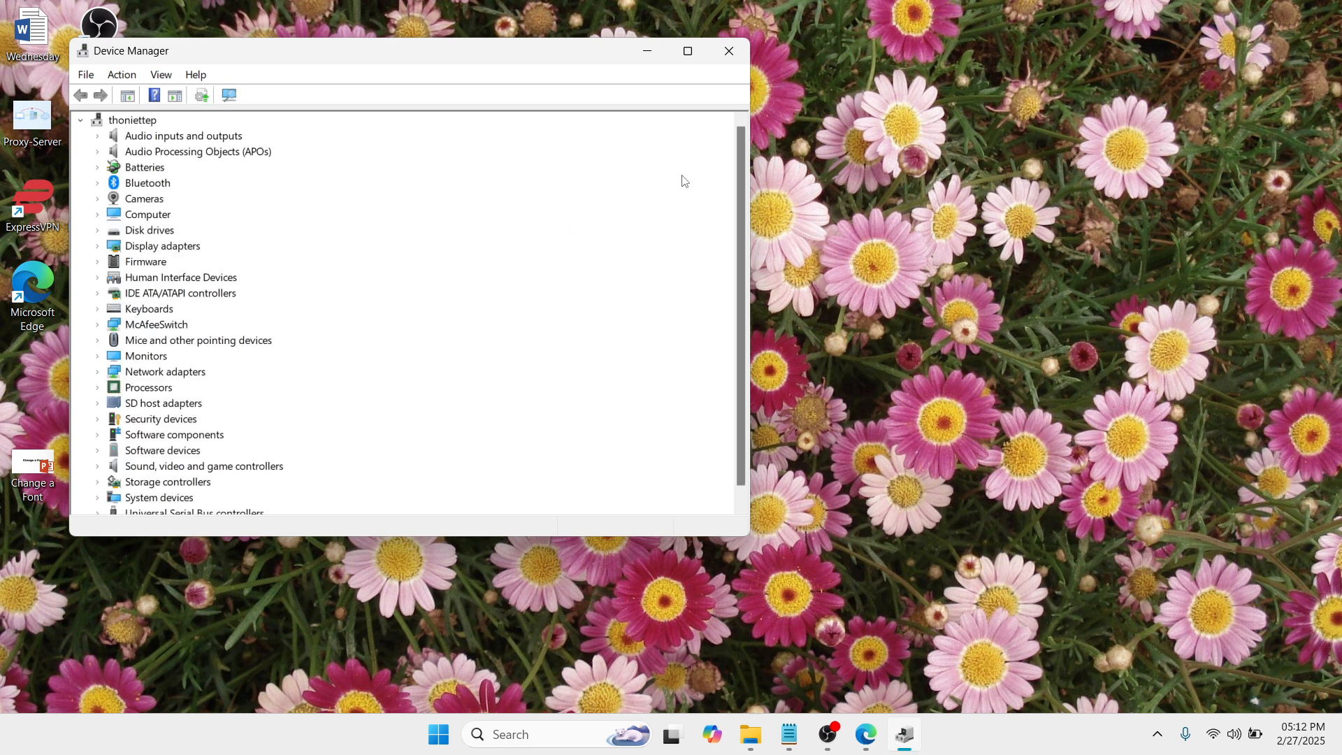
left_click(687, 54)
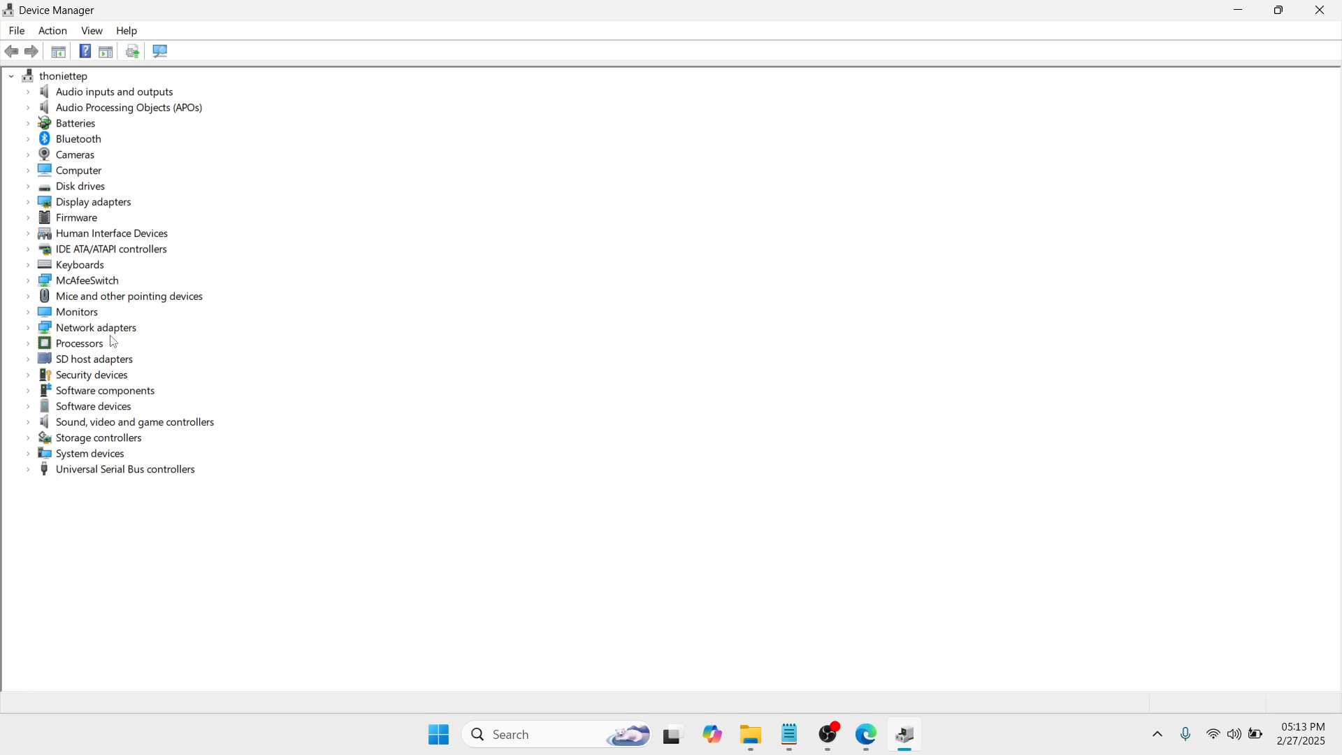
left_click(108, 297)
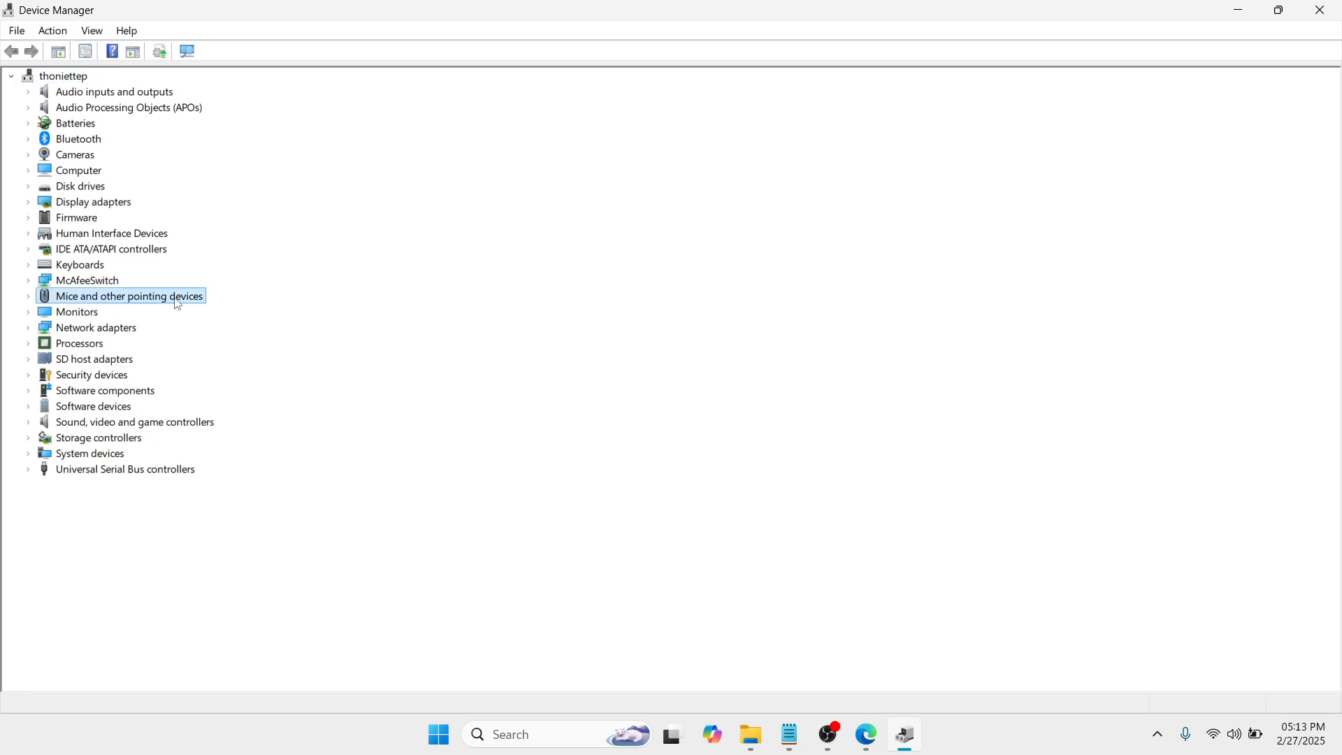
left_click(29, 297)
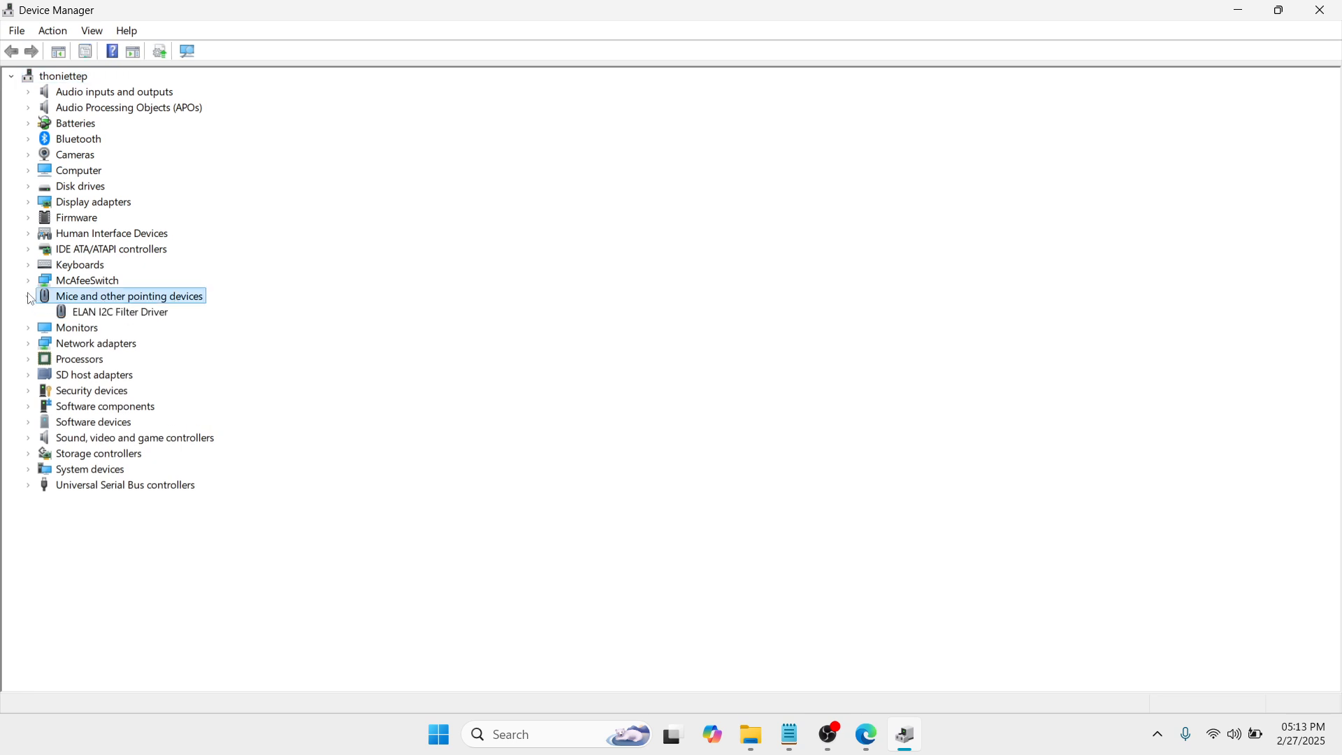
Start a manual driver update for the ELAN I2C Filter Driver and show the list of available drivers on the computer
left_click(140, 314)
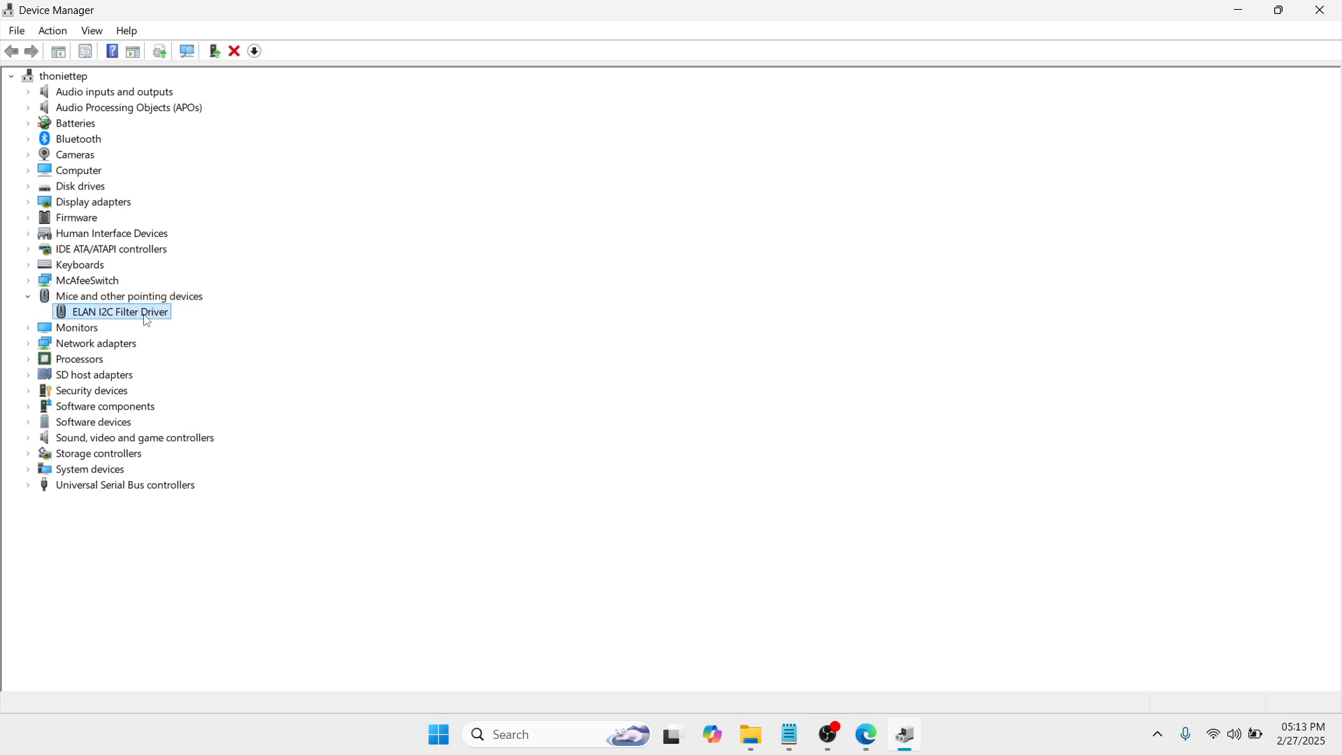
right_click(146, 319)
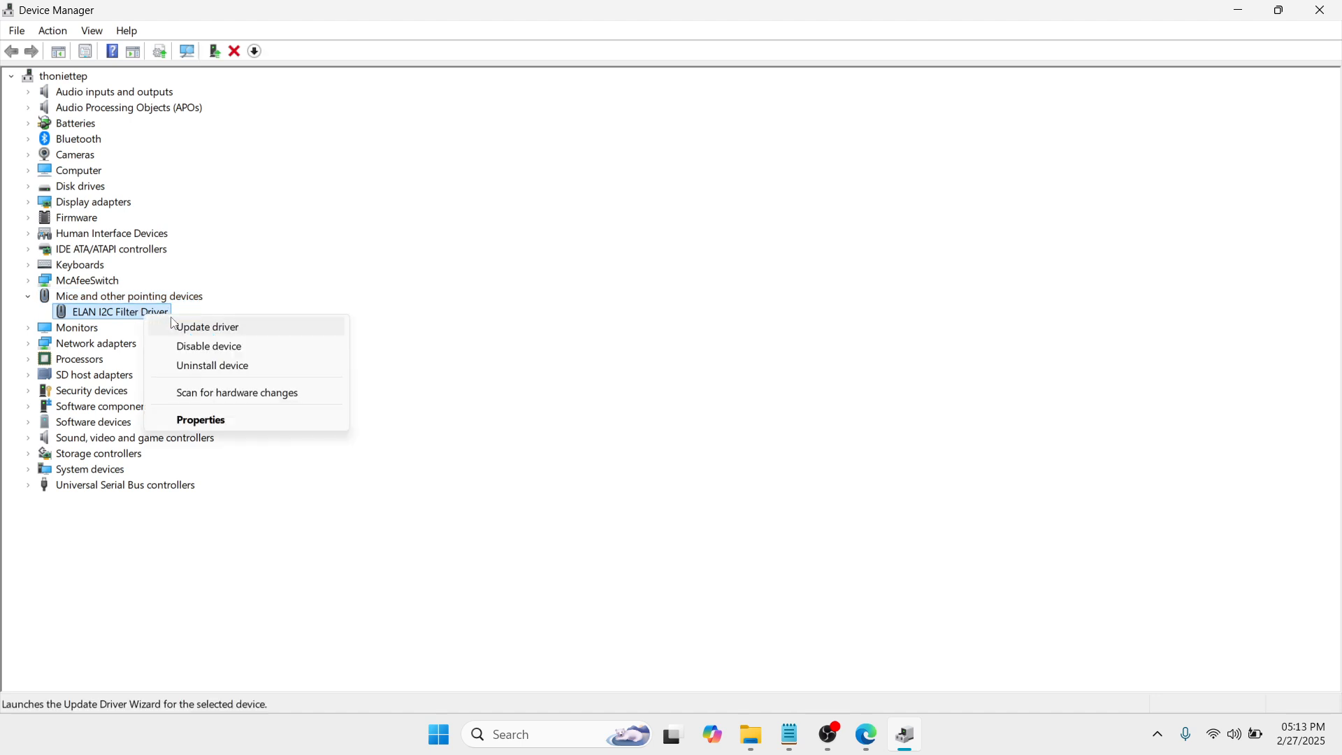
left_click(202, 330)
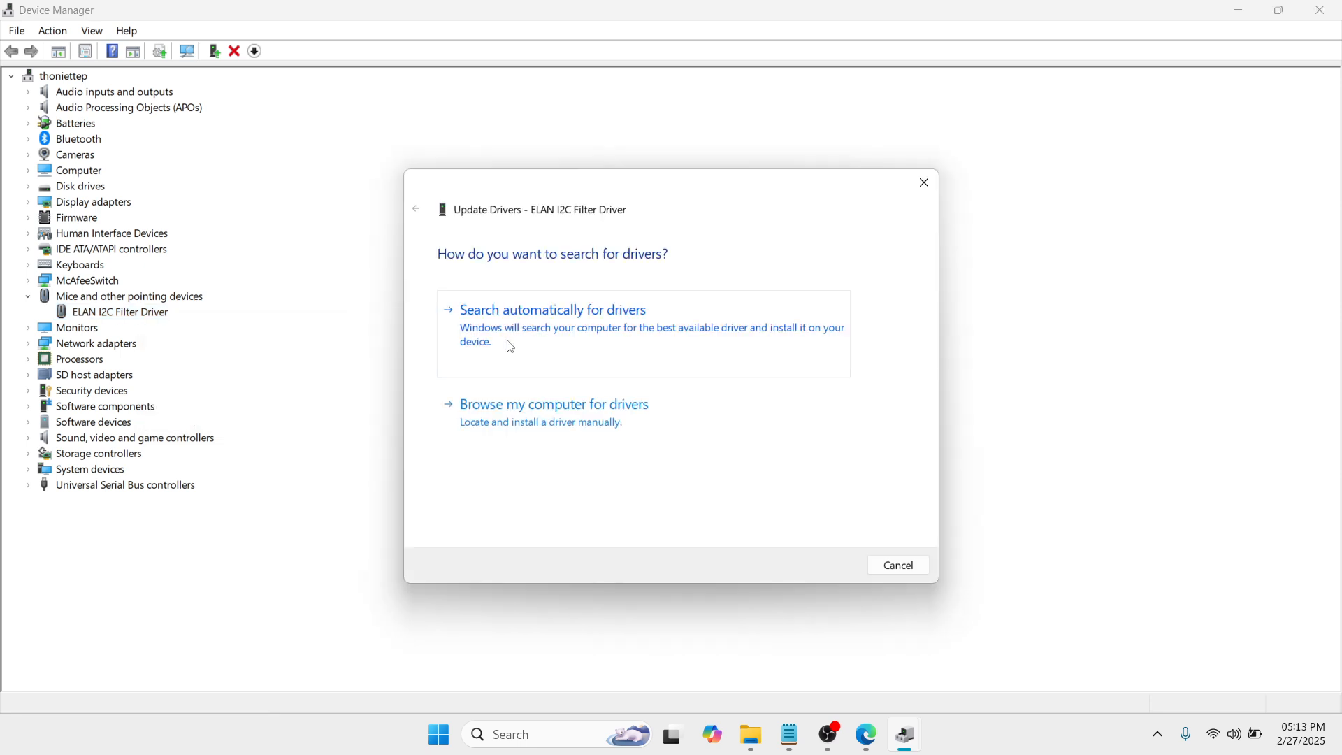
left_click(642, 427)
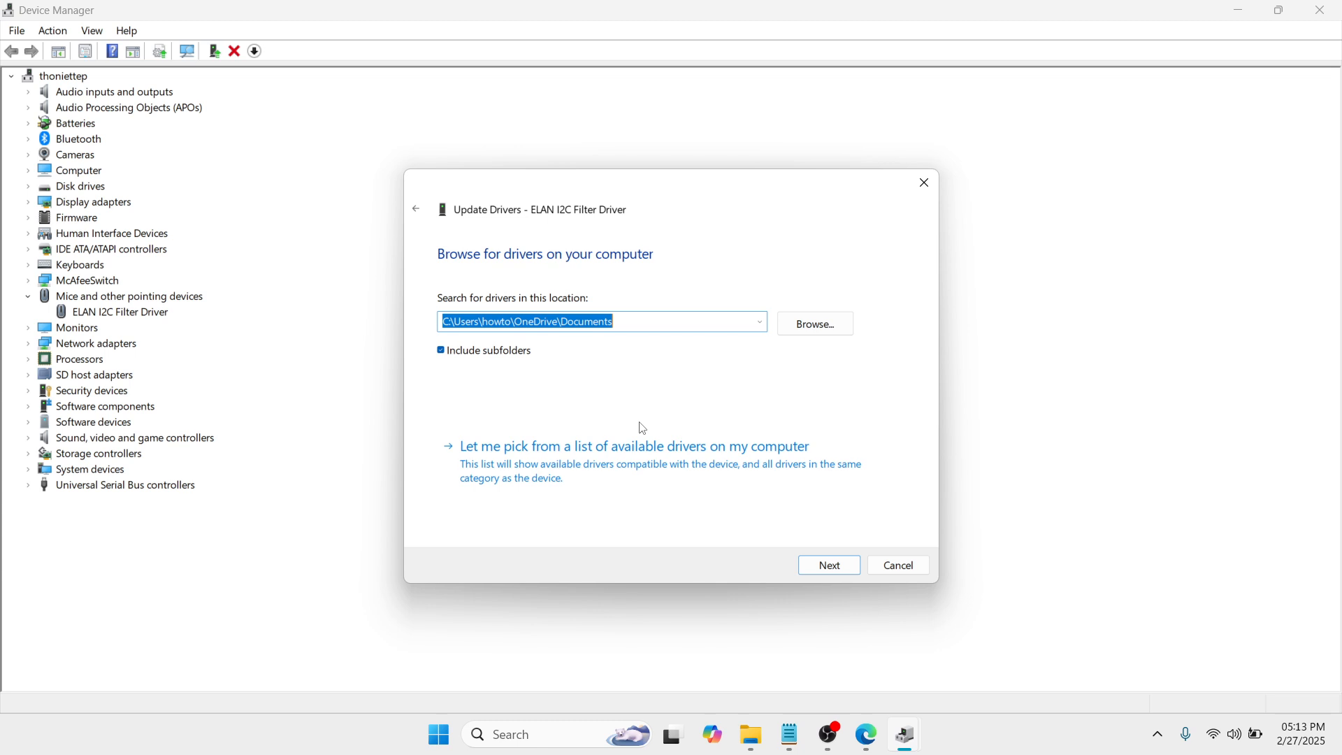
left_click(664, 470)
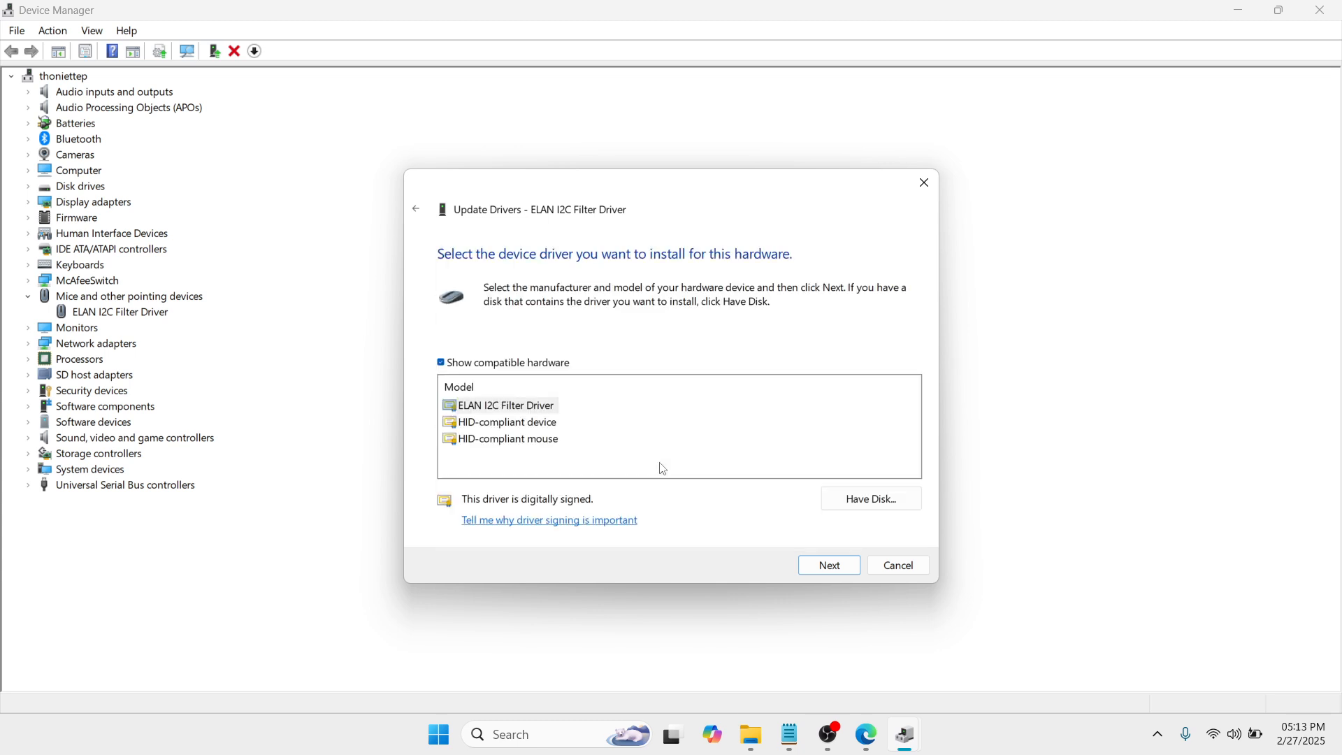
Try the HID-compliant device and ELAN I2C Filter Driver models in the compatible hardware list, and close the driver update wizard without installing
left_click(539, 422)
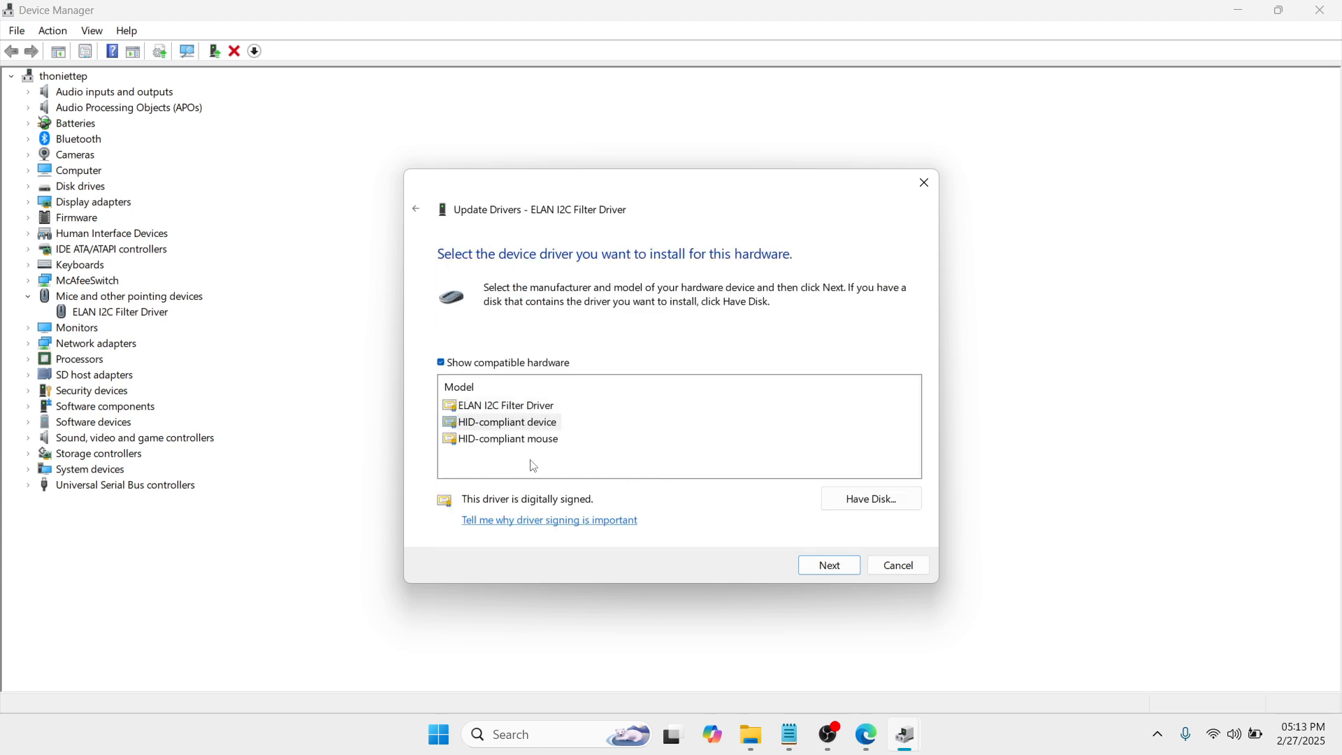
left_click(532, 455)
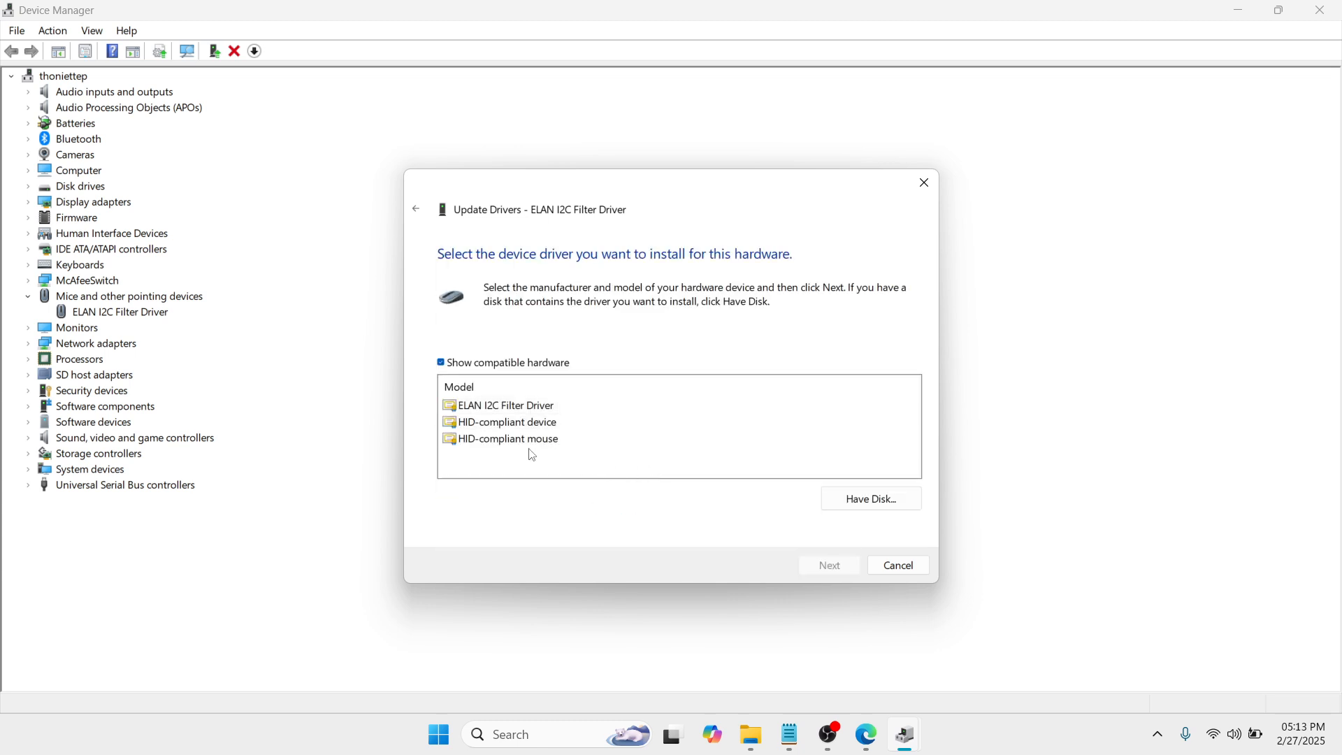
left_click(529, 407)
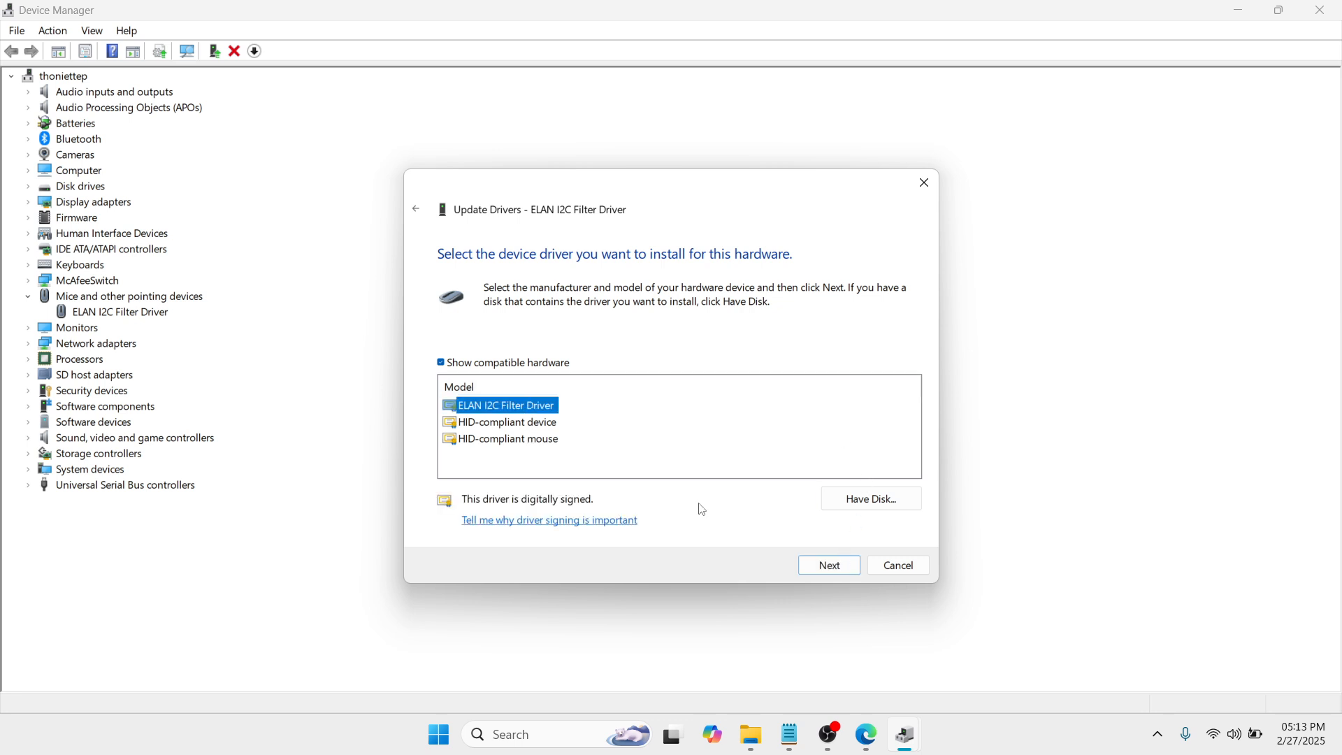
left_click(530, 424)
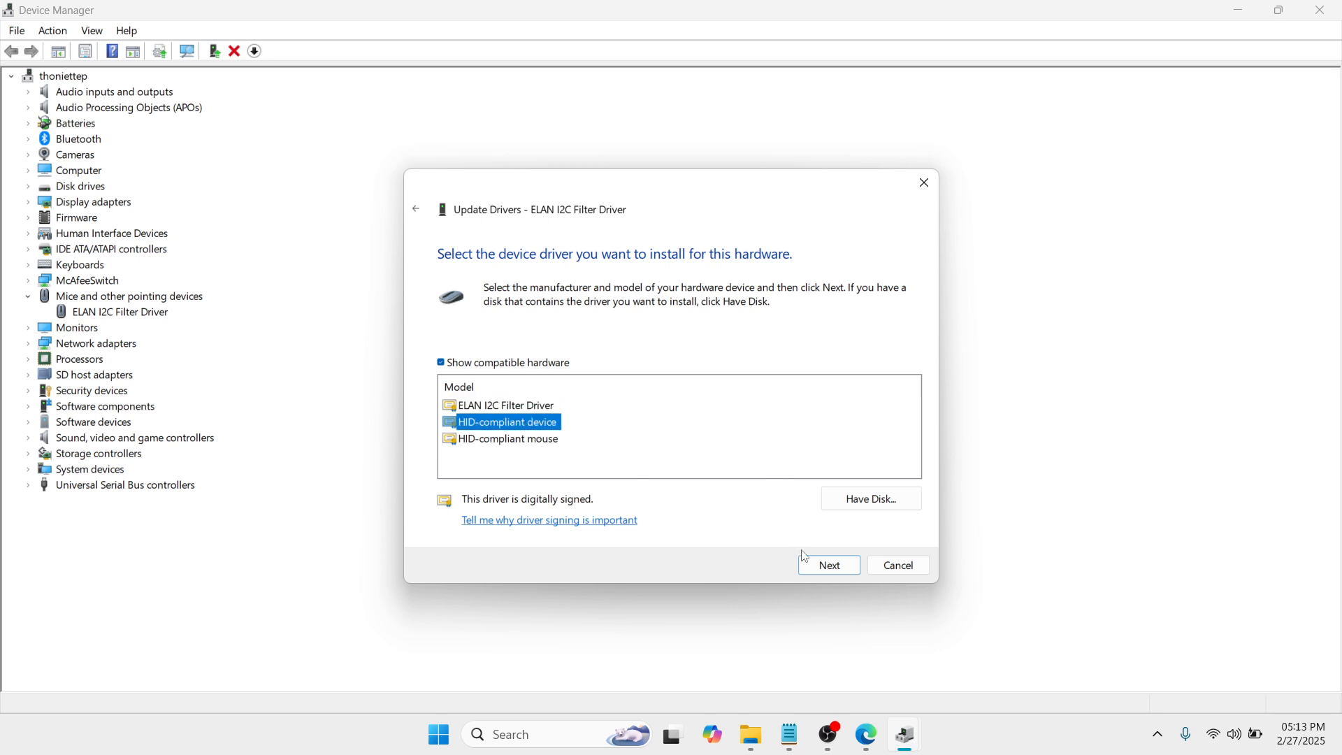
left_click(506, 410)
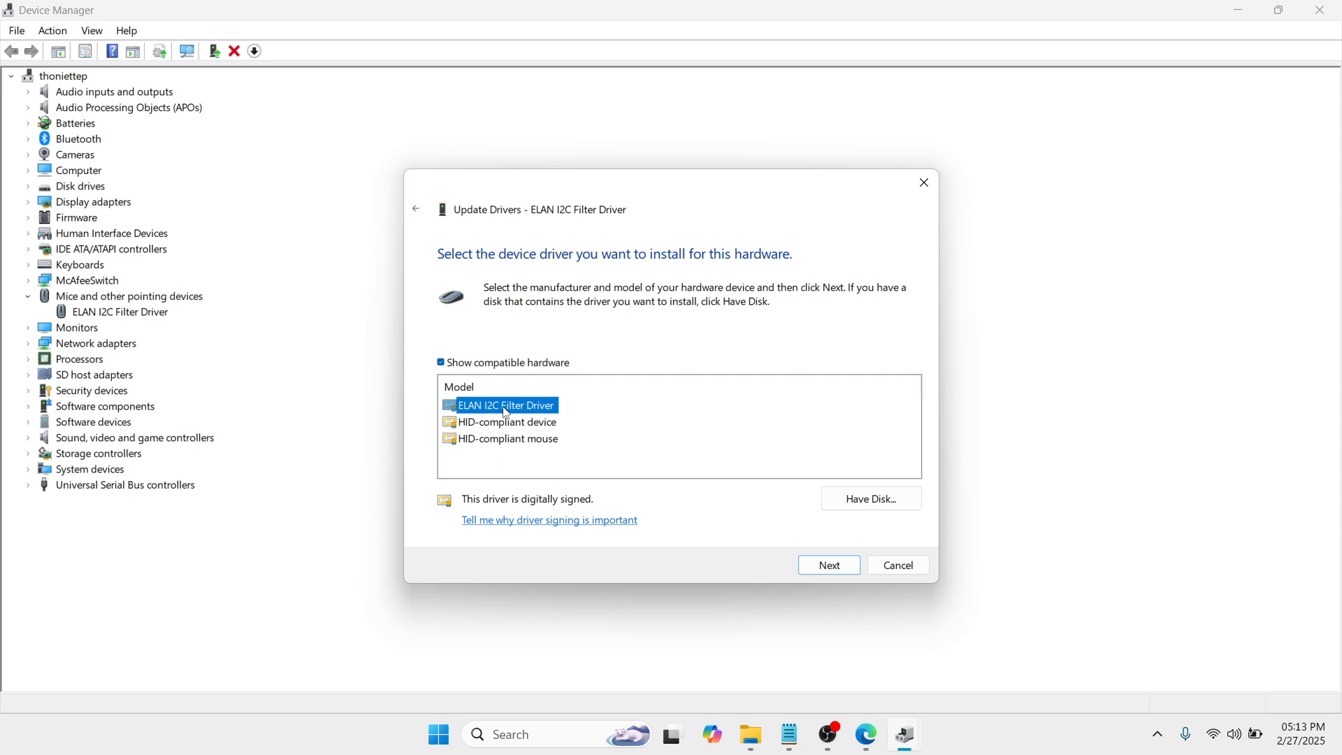
left_click(416, 210)
left_click(921, 183)
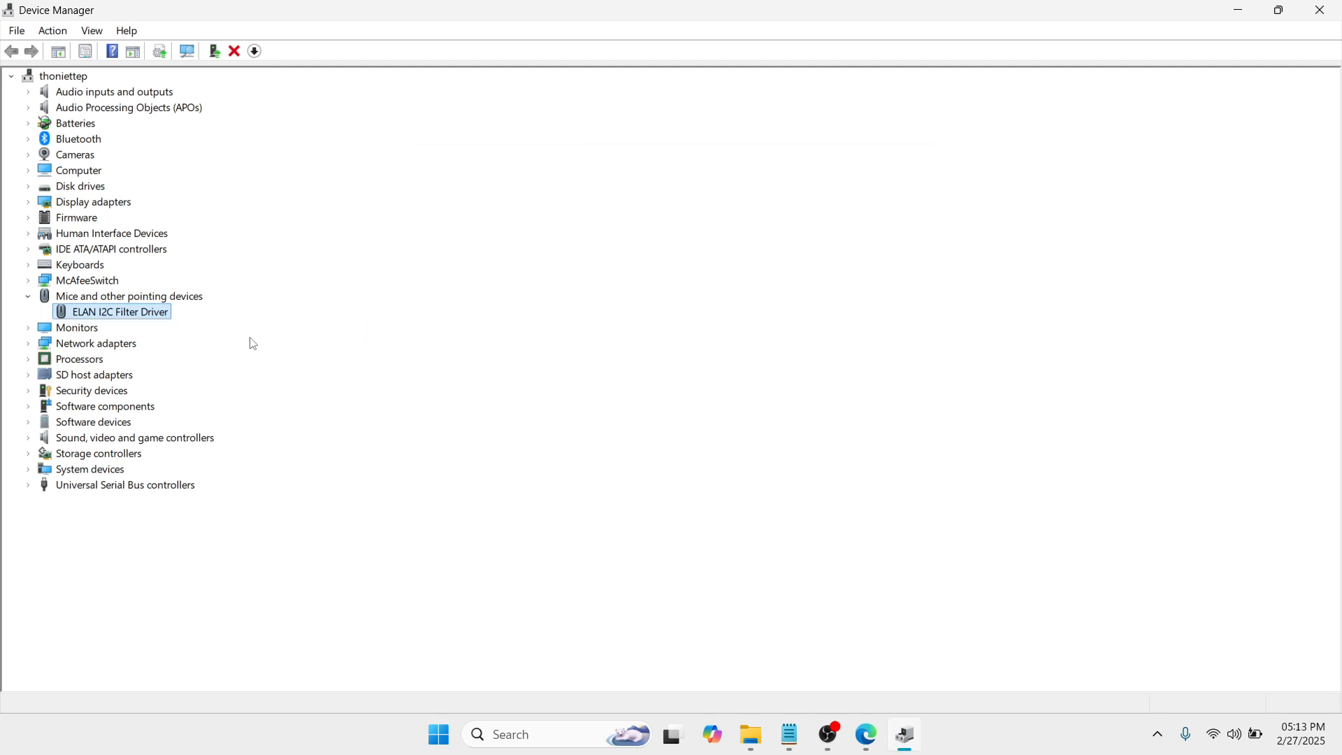
View the uninstall confirmation for the ELAN I2C Filter Driver, dismiss it without uninstalling, and close Device Manager
right_click(134, 317)
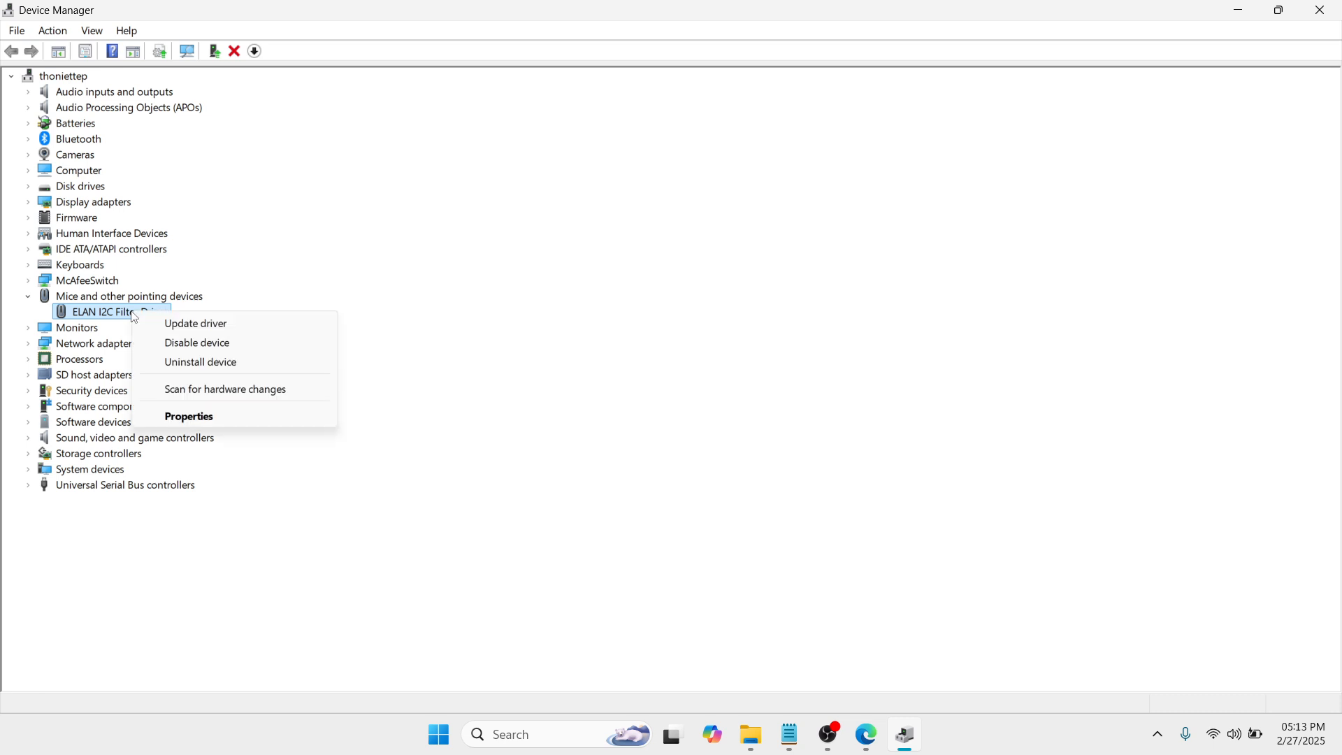
left_click(211, 363)
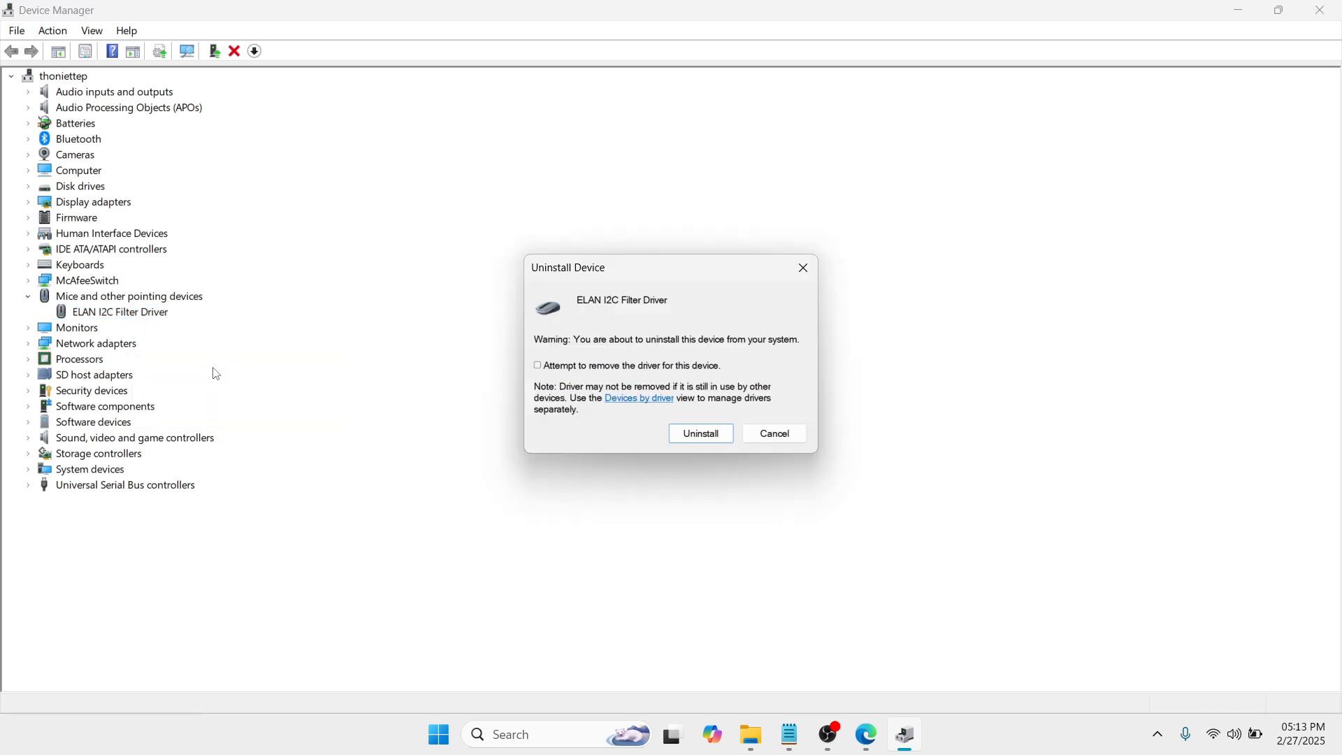
left_click_drag(710, 277, 710, 251)
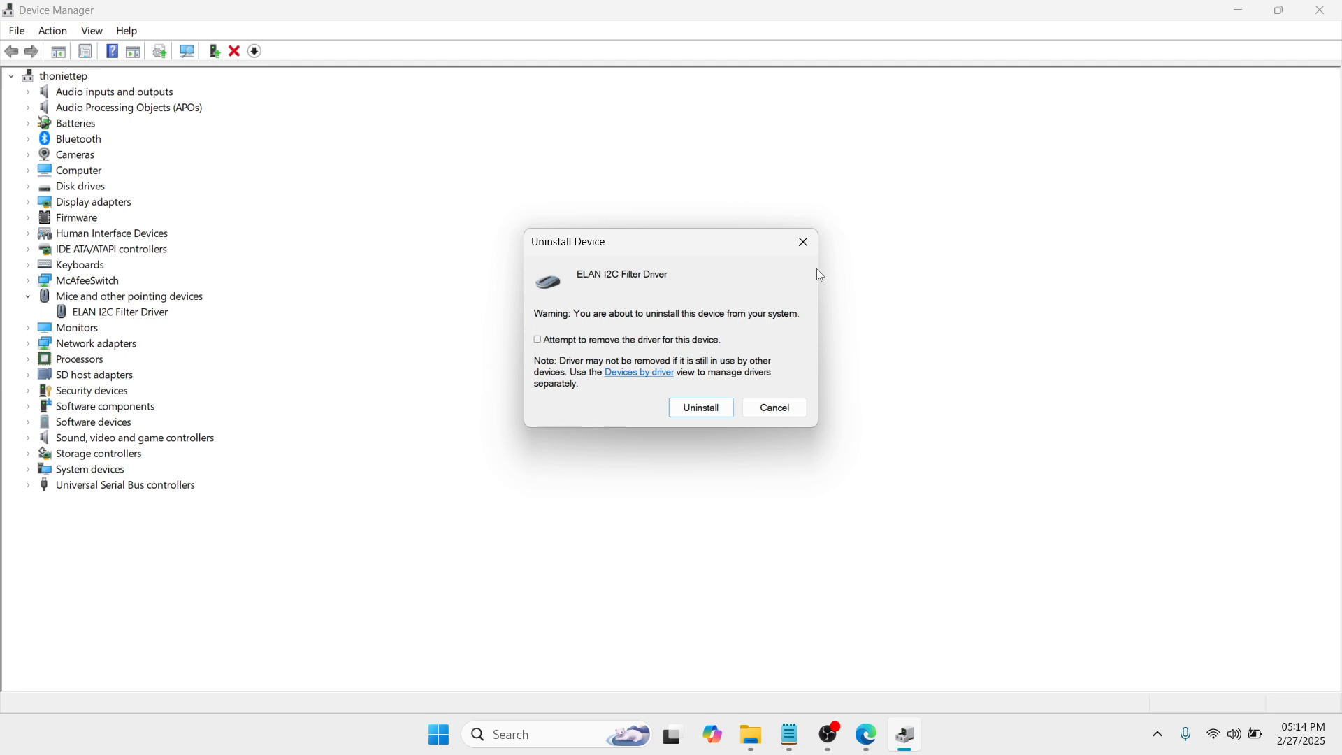
left_click(804, 242)
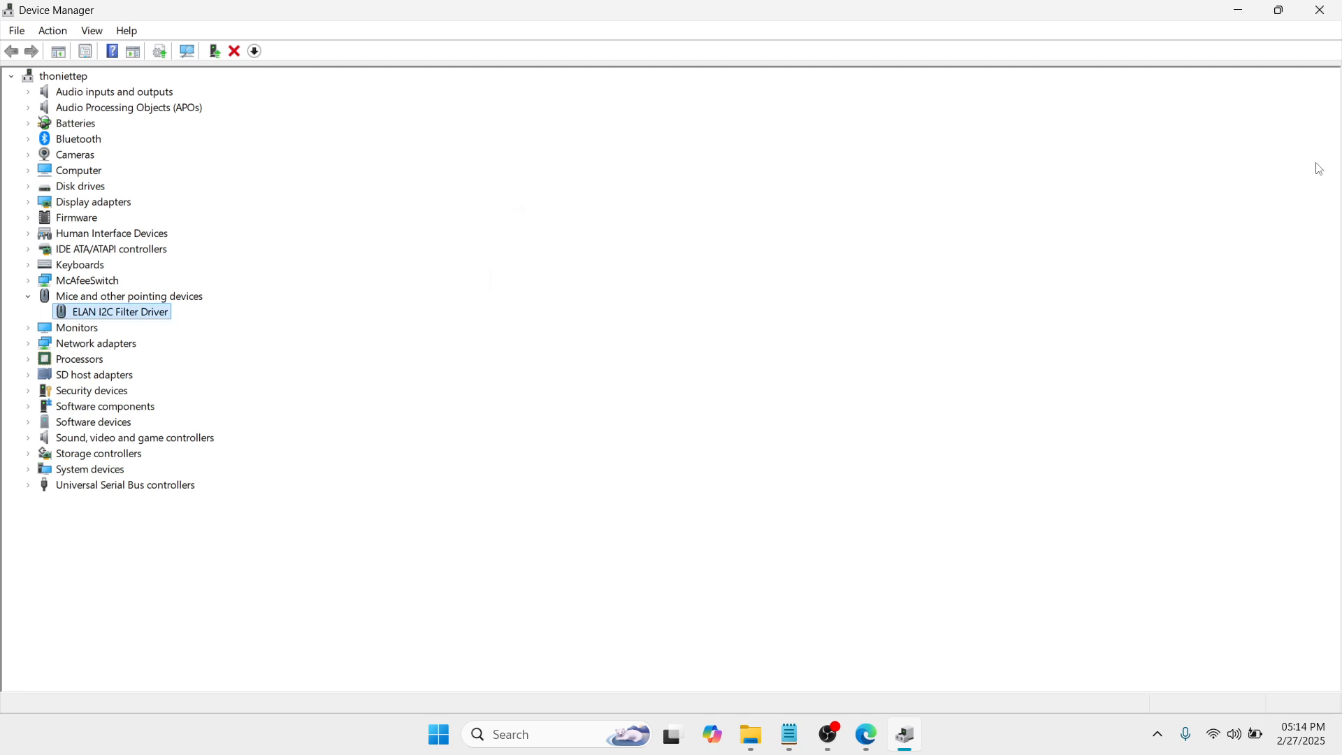
left_click(1320, 12)
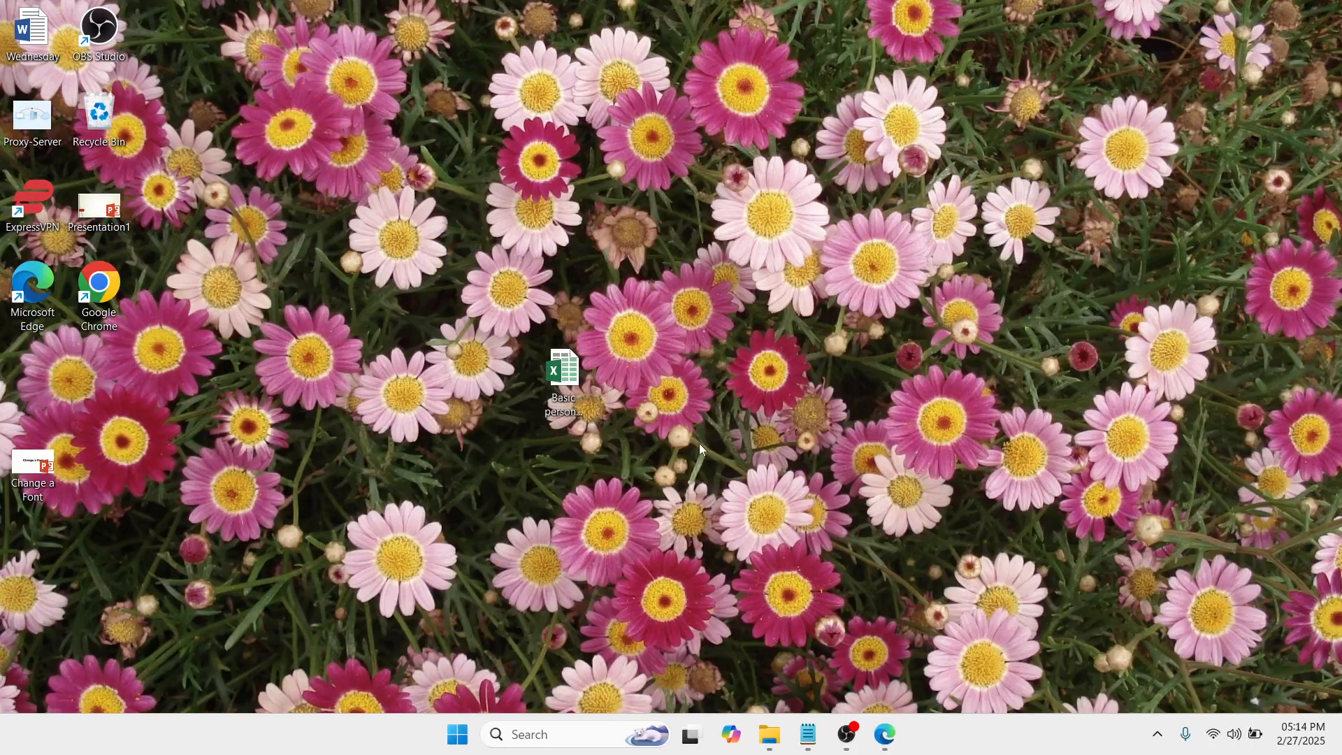